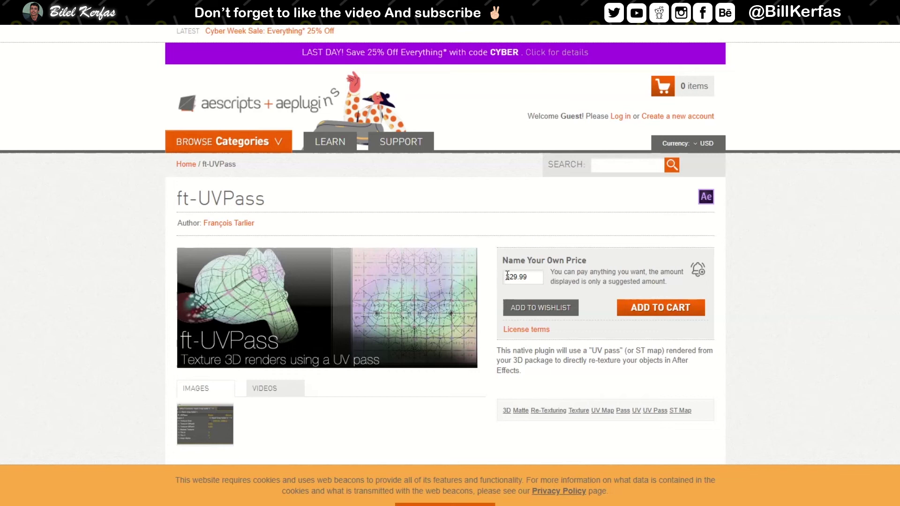
Step: Replace the suggested $29.99 ft-UVPass price with 0.00
{"action": "left_click", "coordinate": [507, 276]}
{"action": "key", "text": "ctrl+a"}
{"action": "key", "text": "BackSpace"}
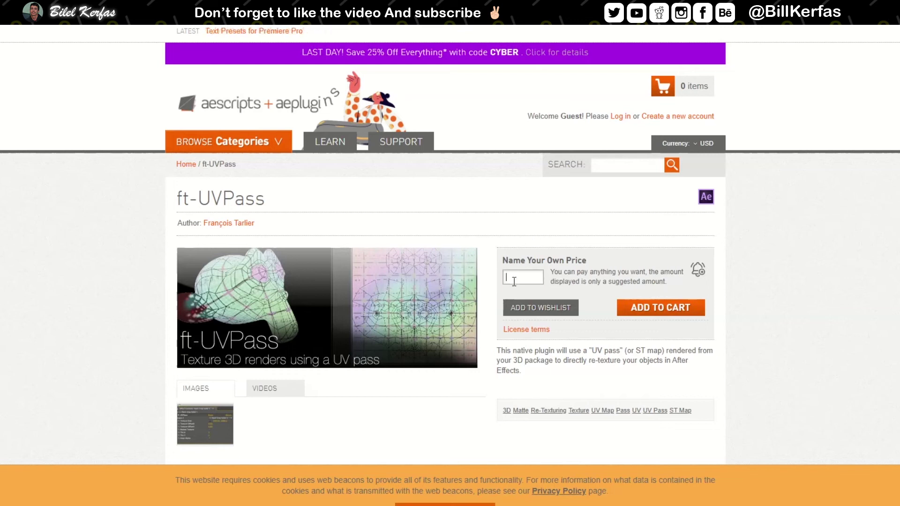
{"action": "type", "text": "0"}
{"action": "left_click", "coordinate": [582, 256]}
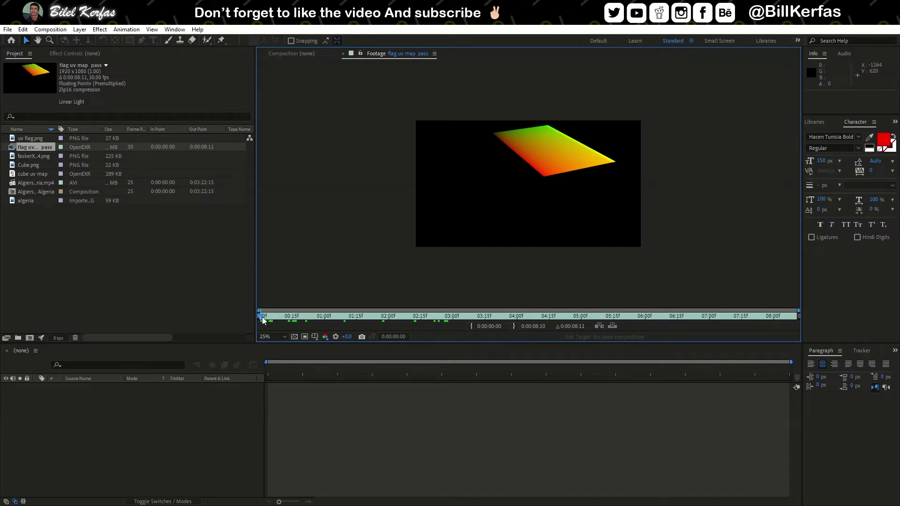
Step: Scrub the flag uv map pass footage and build the 'uv cube' comp from it
{"action": "mouse_move", "coordinate": [276, 318]}
{"action": "left_mouse_down"}
{"action": "mouse_move", "coordinate": [474, 318]}
{"action": "mouse_move", "coordinate": [263, 318]}
{"action": "mouse_move", "coordinate": [418, 317]}
{"action": "mouse_move", "coordinate": [286, 316]}
{"action": "left_mouse_up"}
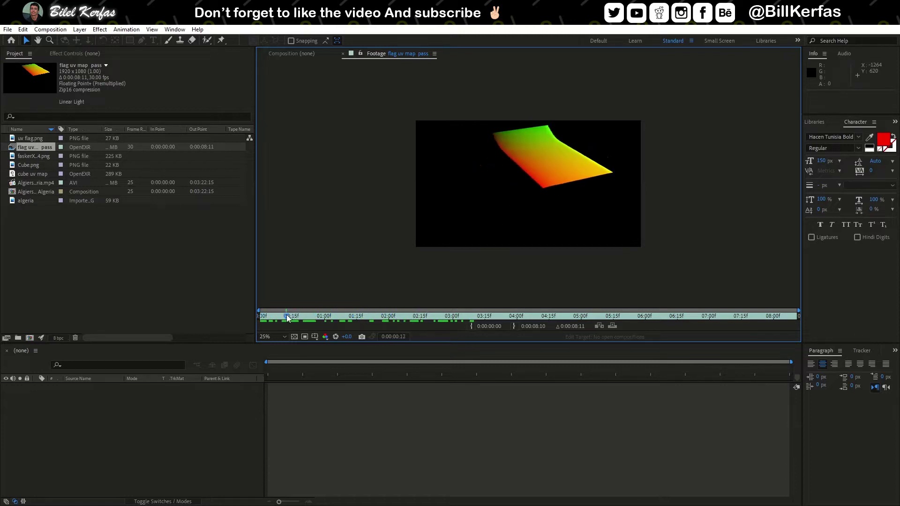
{"action": "right_click", "coordinate": [29, 147]}
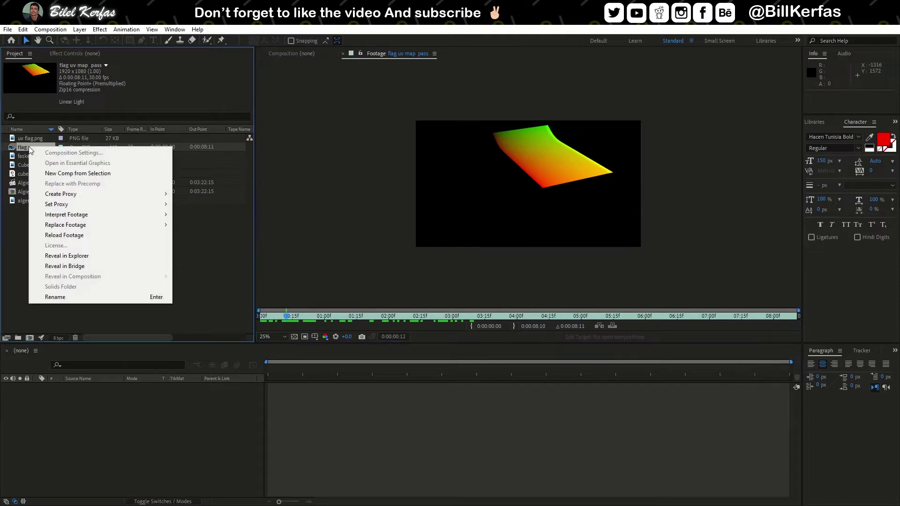
{"action": "left_click", "coordinate": [69, 174]}
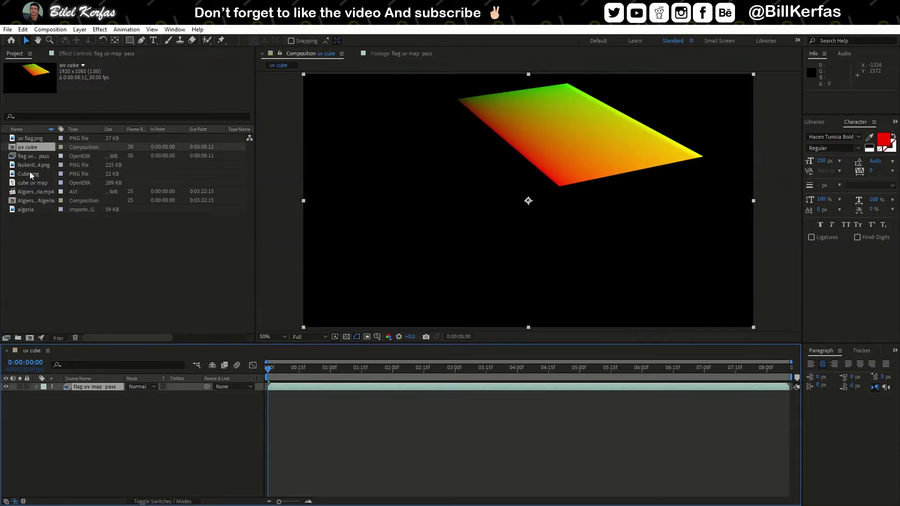
Step: Create the uv flag composition from uv flag.png and add the algeria image
{"action": "double_click", "coordinate": [28, 138]}
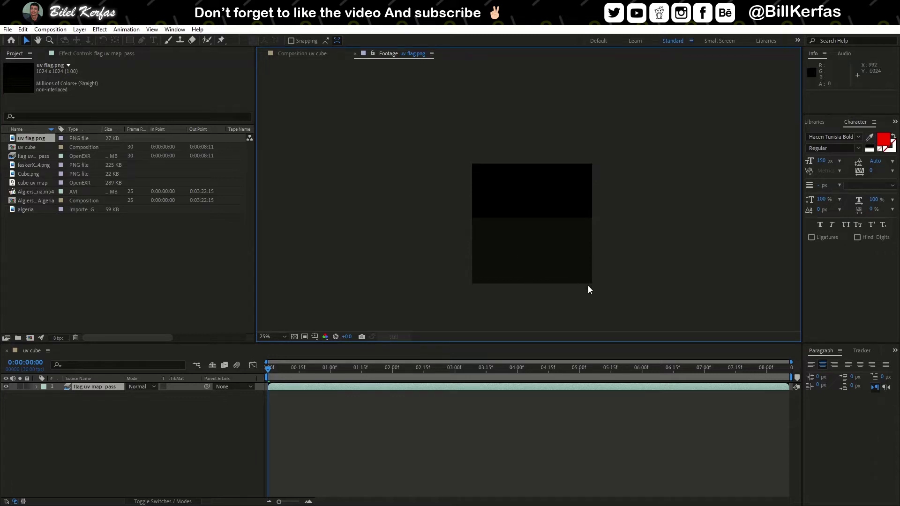
{"action": "right_click", "coordinate": [31, 138]}
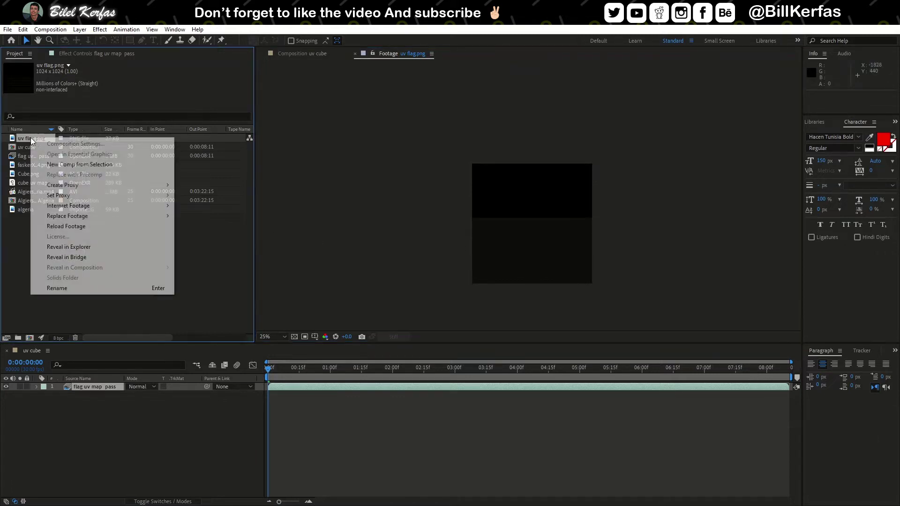
{"action": "left_click", "coordinate": [59, 164]}
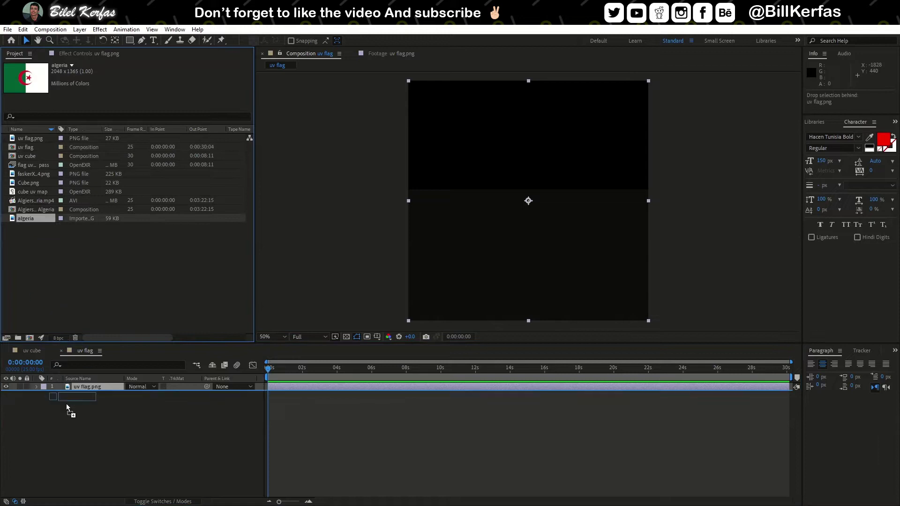
{"action": "left_click_drag", "start_coordinate": [24, 220], "coordinate": [66, 413]}
Step: Scale and position the Algeria flag to cover the grid, then hide the grid layer
{"action": "key", "text": "comma"}
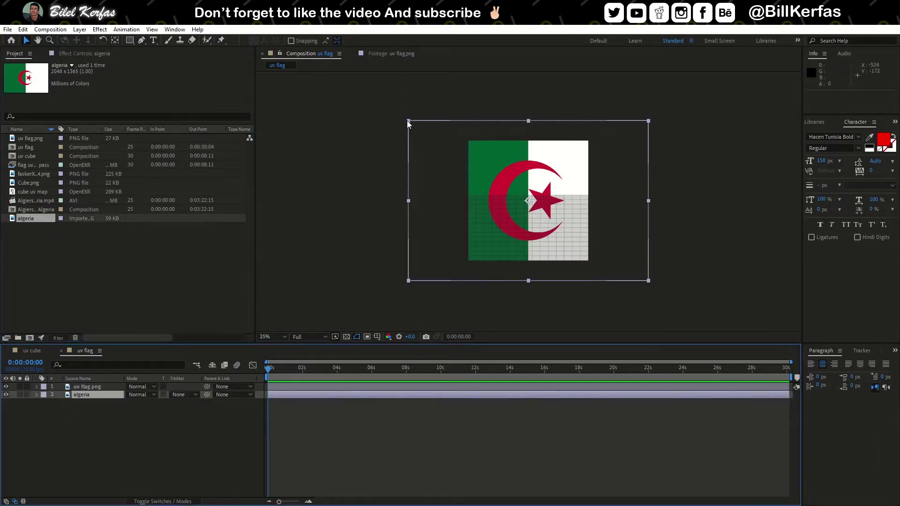
{"action": "mouse_move", "coordinate": [407, 121]}
{"action": "left_mouse_down"}
{"action": "mouse_move", "coordinate": [476, 170]}
{"action": "mouse_move", "coordinate": [468, 165]}
{"action": "left_mouse_up"}
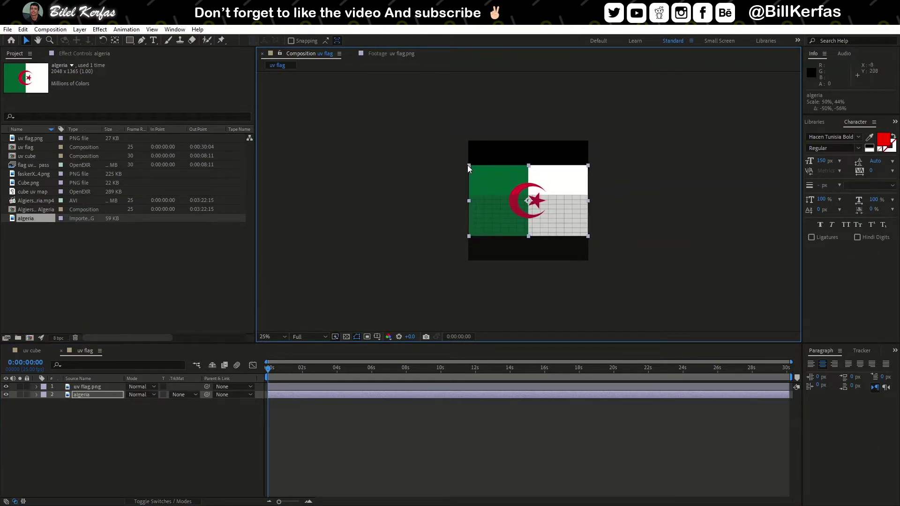
{"action": "left_click_drag", "start_coordinate": [504, 176], "coordinate": [505, 199]}
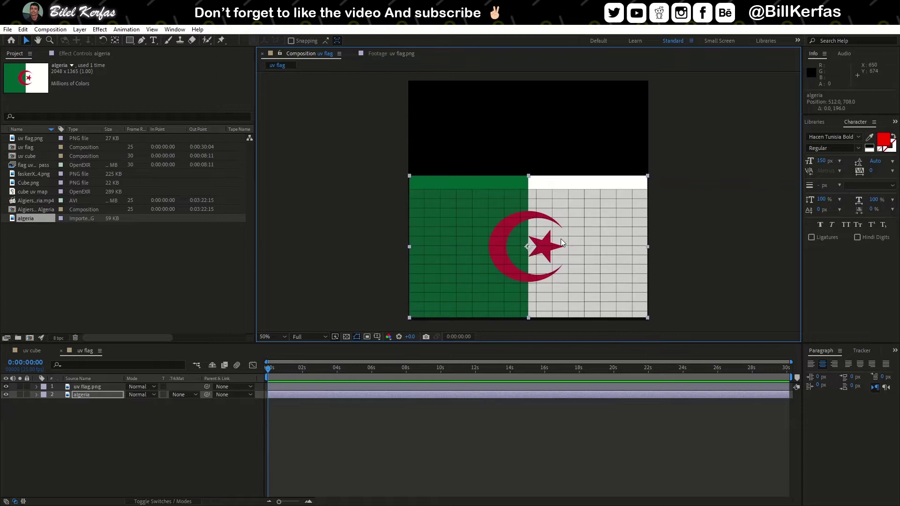
{"action": "key", "text": "period"}
{"action": "left_click_drag", "start_coordinate": [478, 191], "coordinate": [477, 200]}
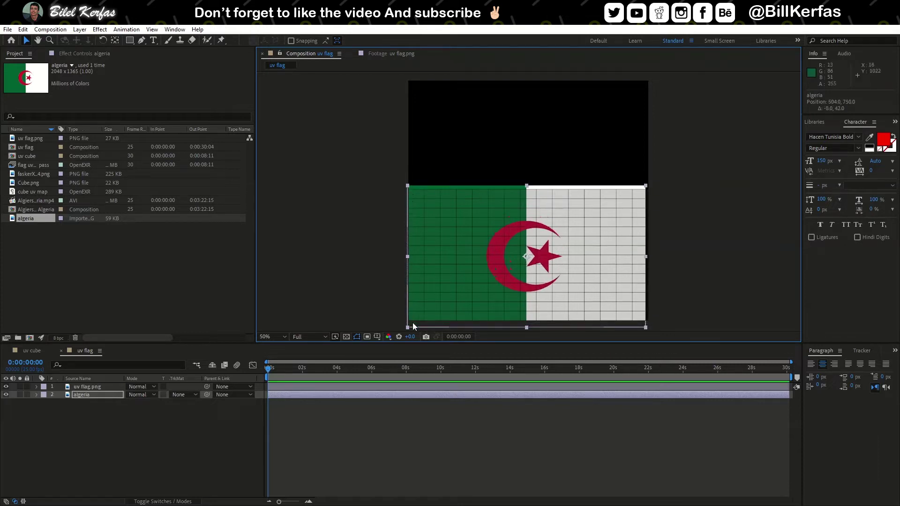
{"action": "key", "text": "Right"}
{"action": "key", "text": "Right"}
{"action": "key", "text": "Right"}
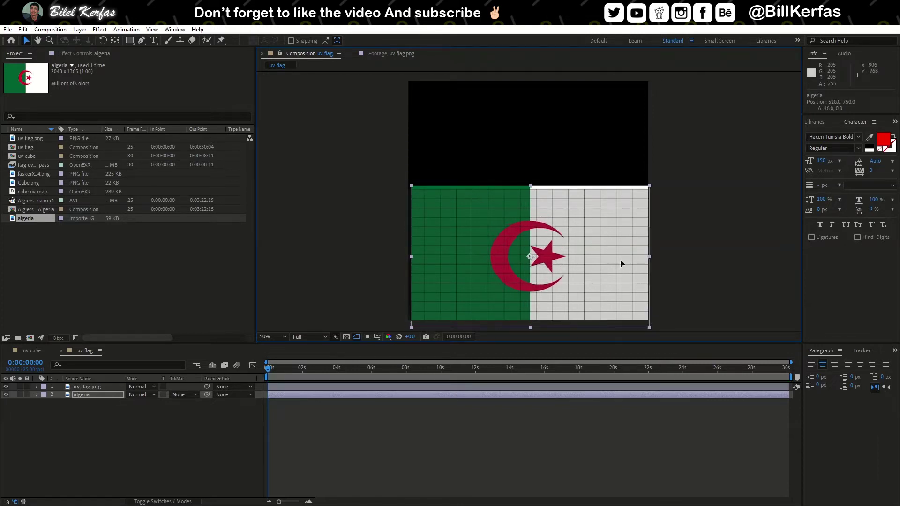
{"action": "key", "text": "Right"}
{"action": "key", "text": "Right"}
{"action": "key", "text": "Right"}
{"action": "left_click_drag", "start_coordinate": [650, 328], "coordinate": [652, 329]}
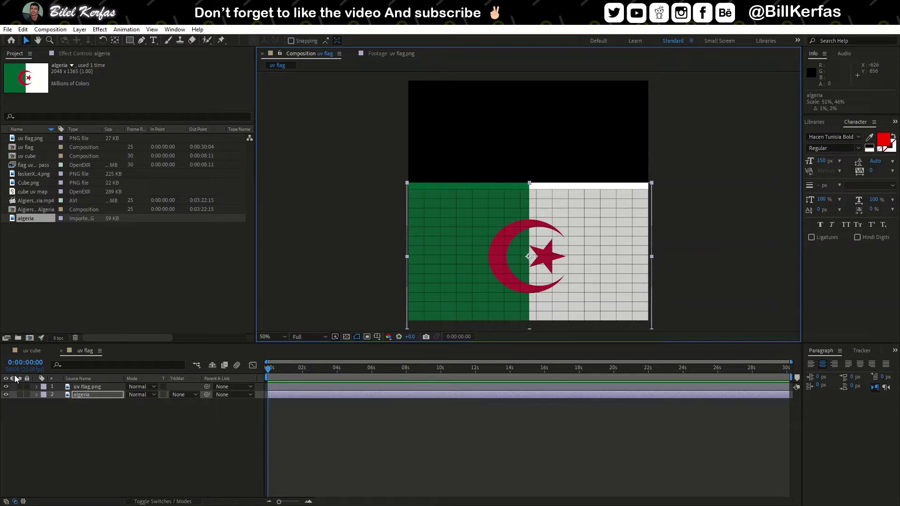
{"action": "left_click", "coordinate": [6, 387]}
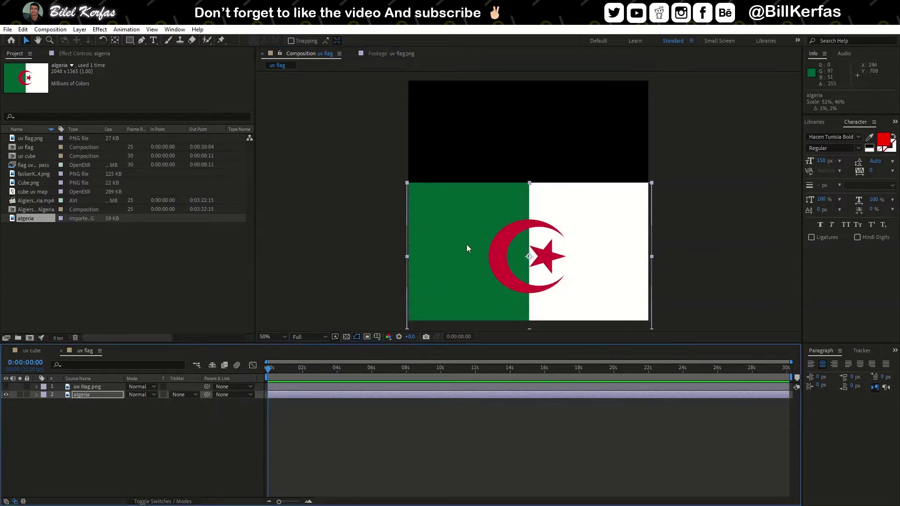
{"action": "left_click", "coordinate": [28, 351]}
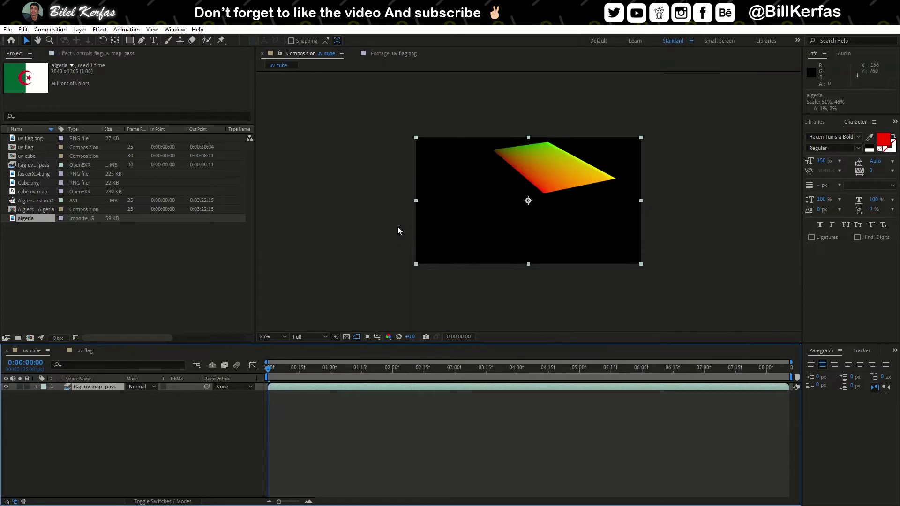
Step: Place uv flag as a hidden second layer beneath the UV pass in uv cube
{"action": "key", "text": "comma"}
{"action": "key", "text": "period"}
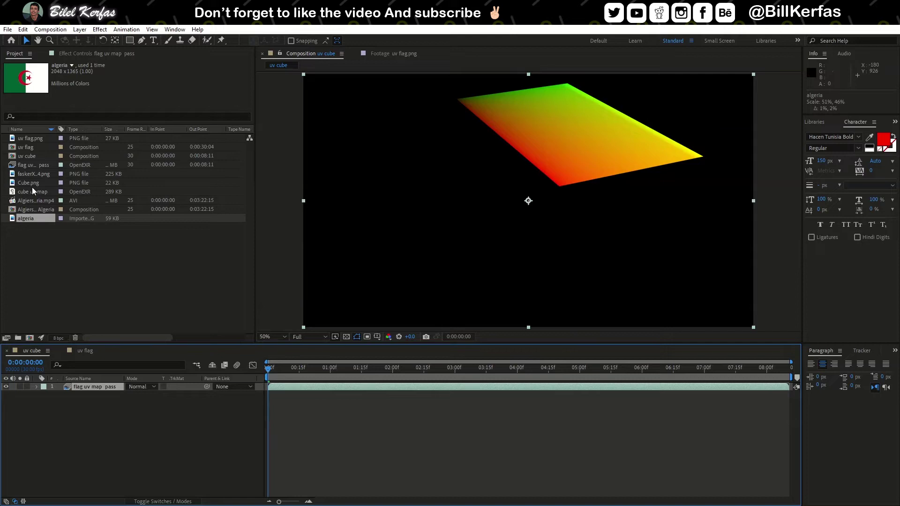
{"action": "left_click", "coordinate": [27, 146]}
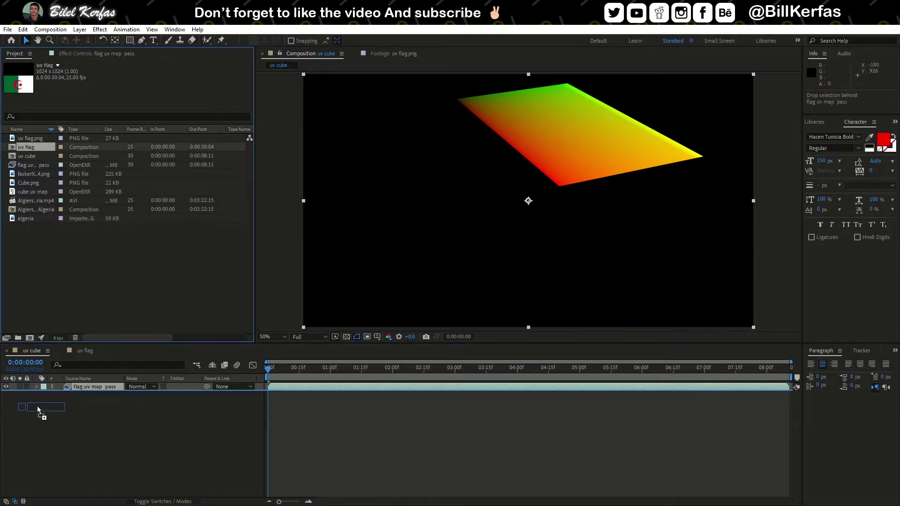
{"action": "left_click_drag", "start_coordinate": [32, 369], "coordinate": [37, 406]}
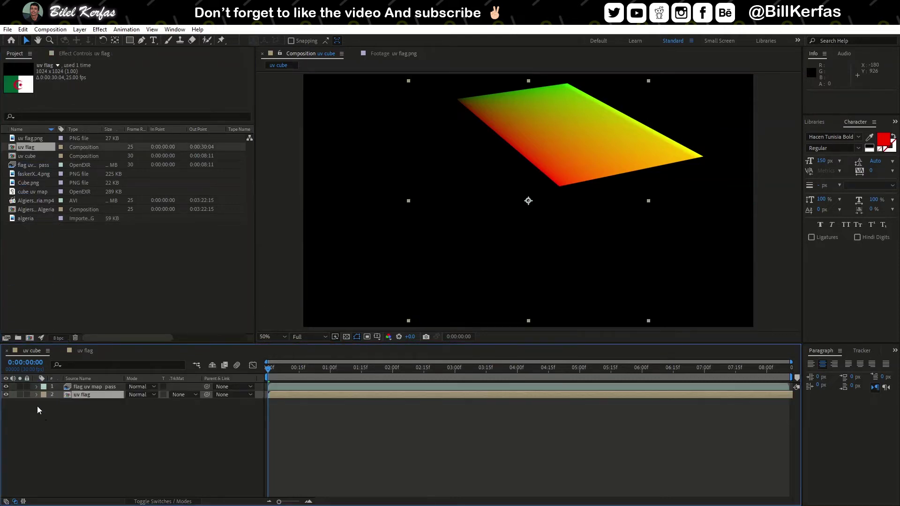
{"action": "left_click", "coordinate": [85, 388]}
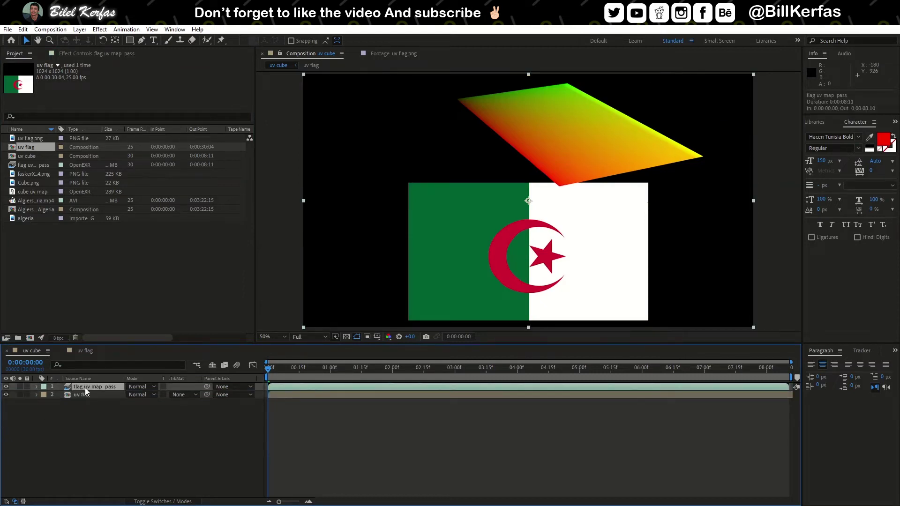
{"action": "left_click", "coordinate": [7, 394]}
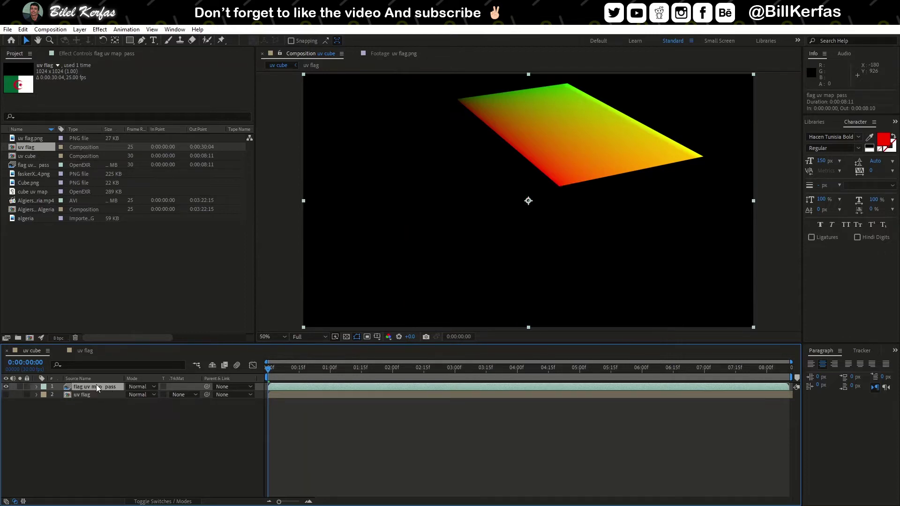
Step: Apply ft-UVPass to the flag UV pass layer with uv flag as its texture image
{"action": "left_click", "coordinate": [100, 30]}
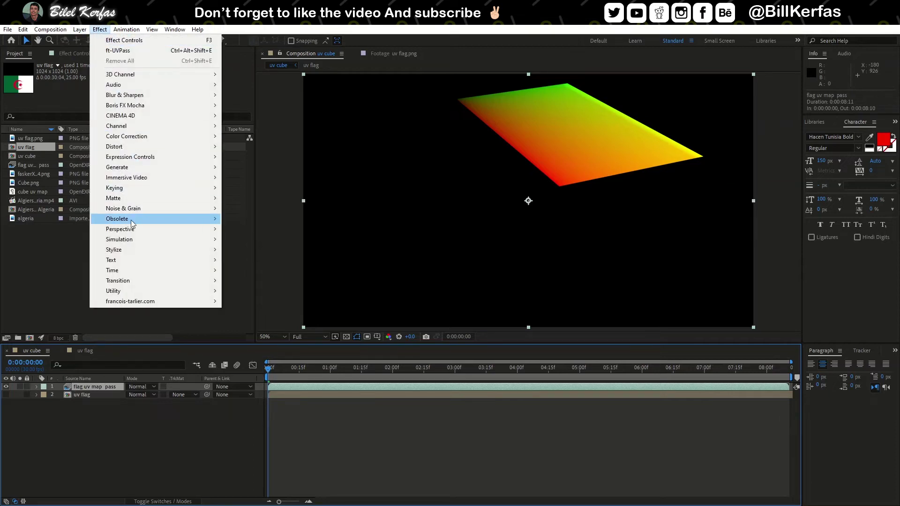
{"action": "mouse_move", "coordinate": [129, 300]}
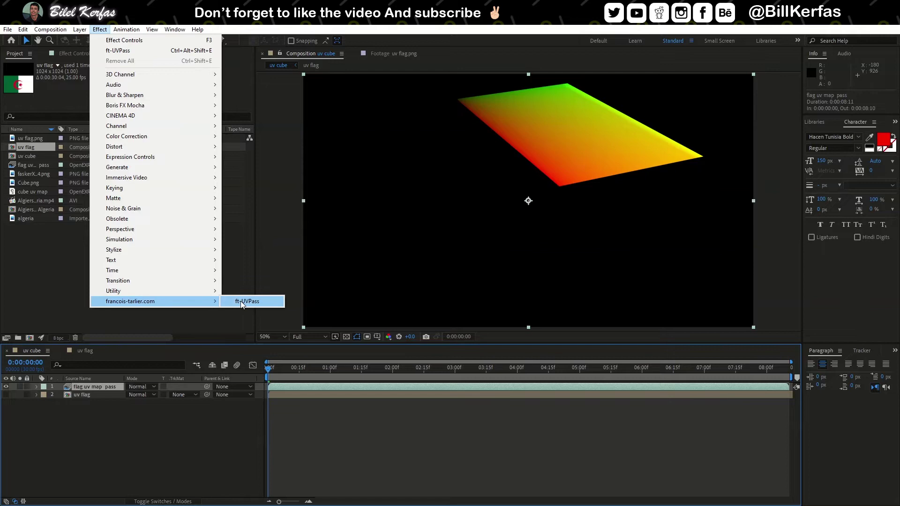
{"action": "left_click", "coordinate": [252, 301]}
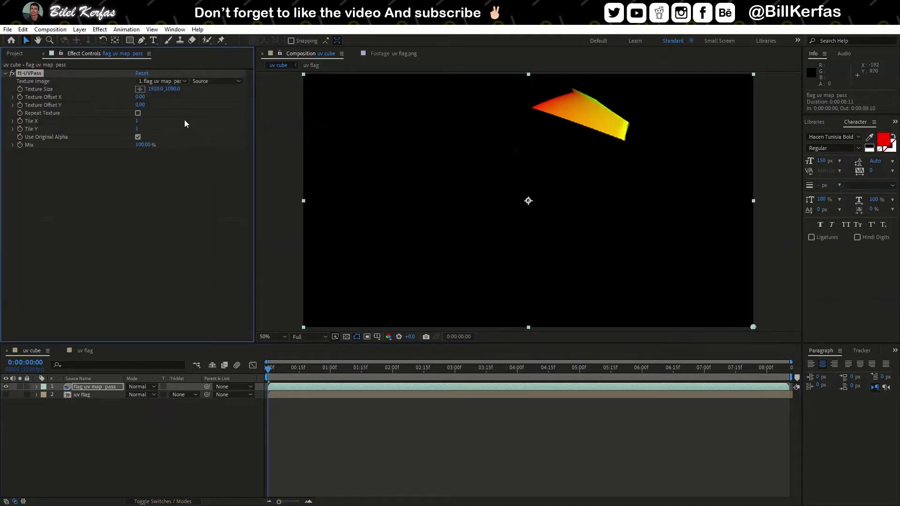
{"action": "left_click", "coordinate": [169, 82]}
{"action": "left_click", "coordinate": [158, 115]}
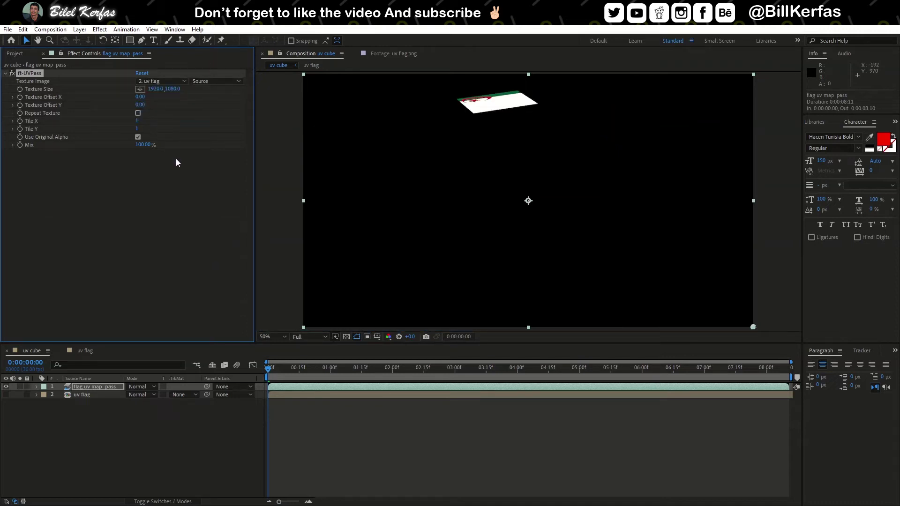
{"action": "left_click", "coordinate": [152, 89]}
{"action": "key", "text": "Return"}
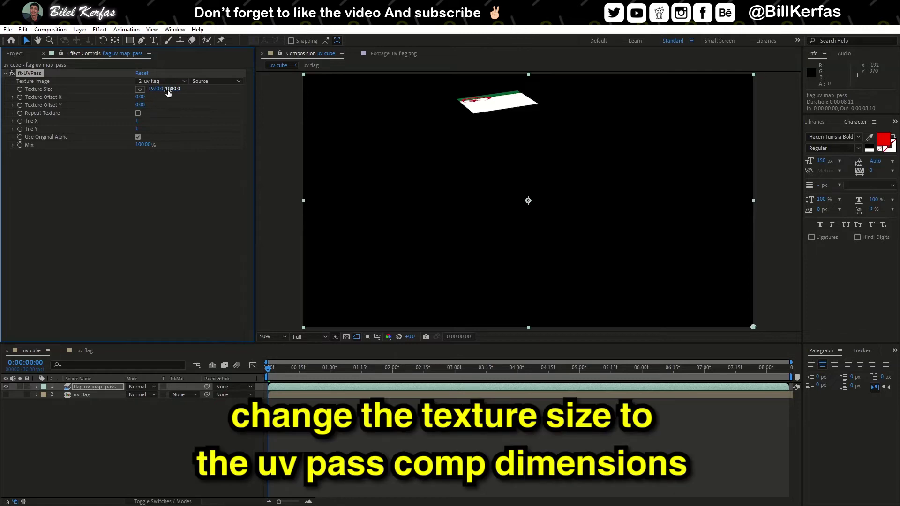
{"action": "left_click", "coordinate": [84, 350]}
{"action": "right_click", "coordinate": [309, 195]}
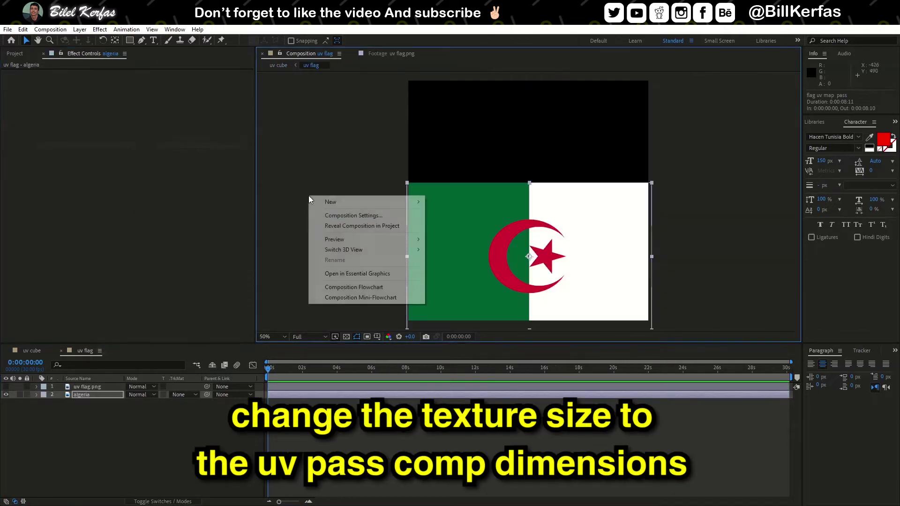
{"action": "left_click", "coordinate": [316, 215]}
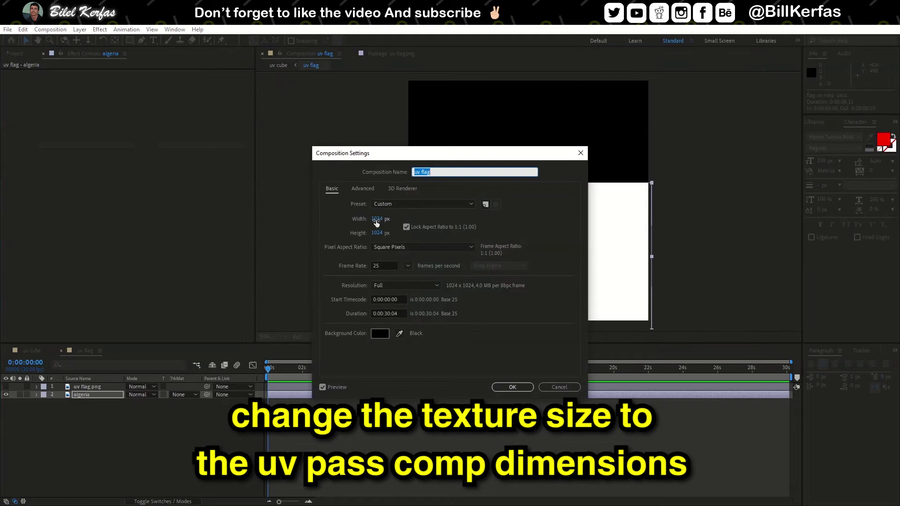
{"action": "left_click", "coordinate": [376, 220]}
{"action": "right_click", "coordinate": [376, 219]}
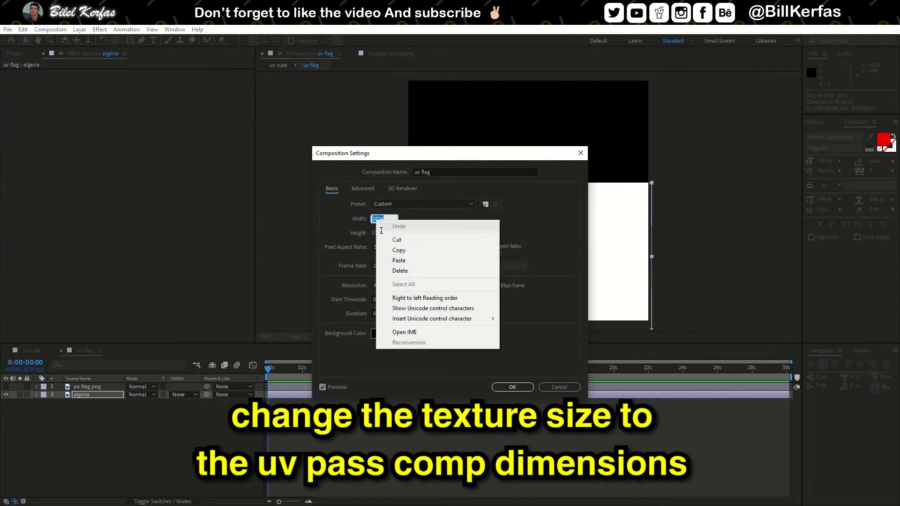
{"action": "left_click", "coordinate": [395, 252]}
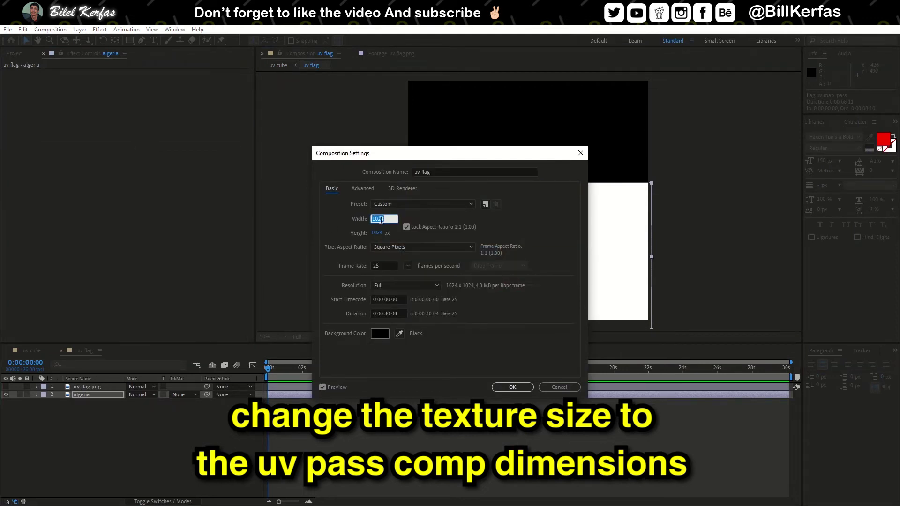
{"action": "left_click", "coordinate": [512, 387]}
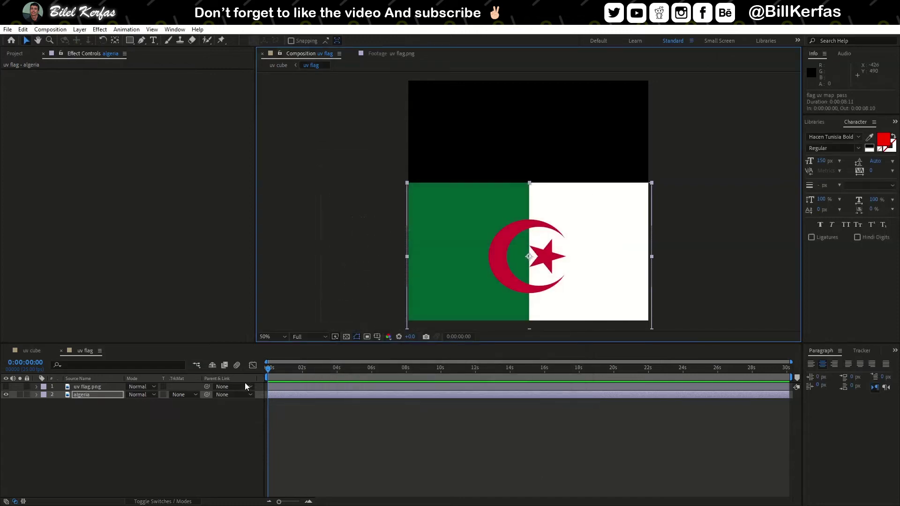
Step: Paste 1024 into both ft-UVPass Texture Size fields in uv cube
{"action": "left_click", "coordinate": [34, 351]}
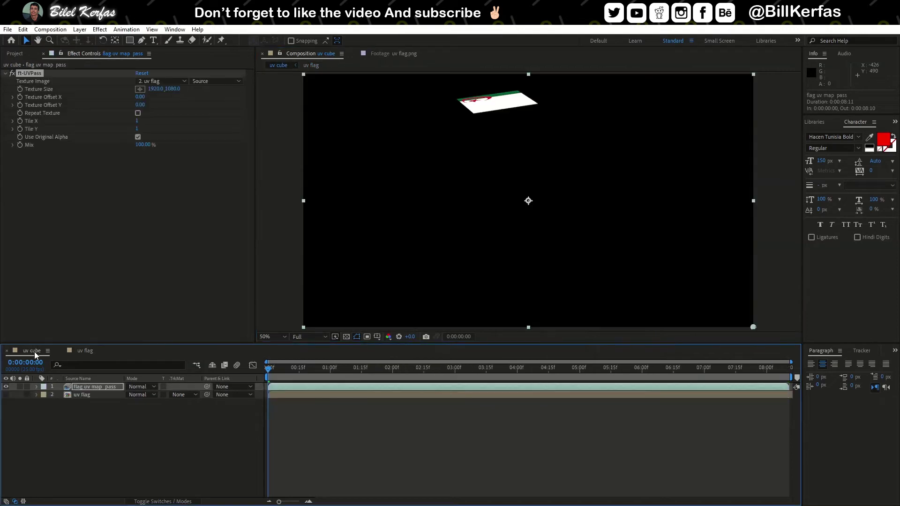
{"action": "left_click", "coordinate": [150, 88]}
{"action": "right_click", "coordinate": [153, 88]}
{"action": "left_click", "coordinate": [166, 117]}
{"action": "type", "text": "1024"}
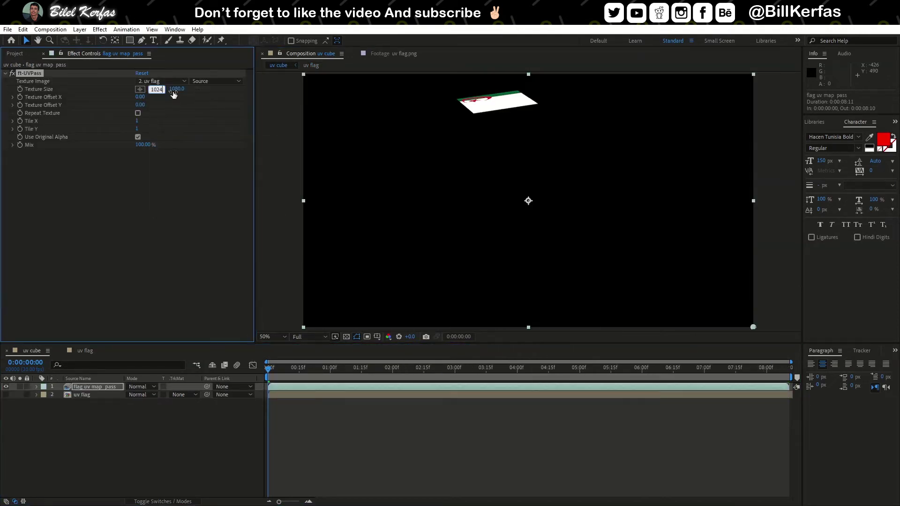
{"action": "left_click", "coordinate": [173, 89]}
{"action": "right_click", "coordinate": [174, 91]}
{"action": "left_click", "coordinate": [185, 134]}
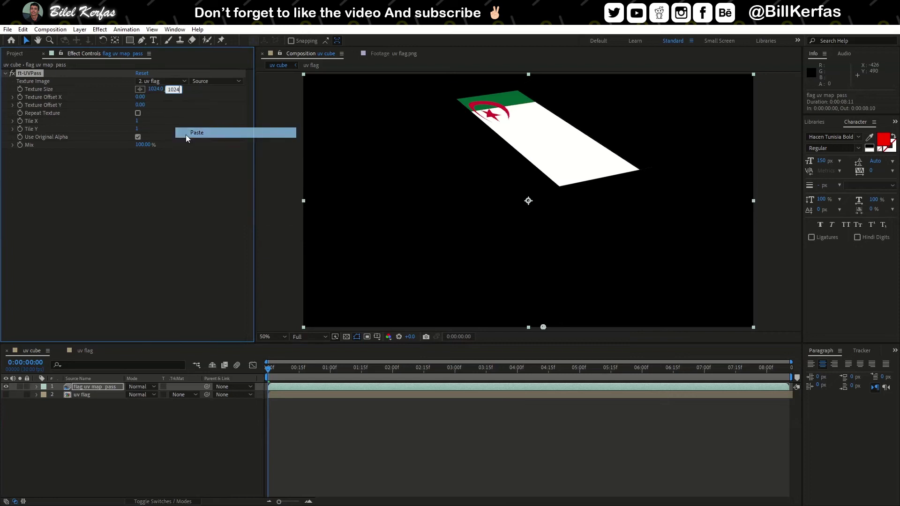
{"action": "left_click", "coordinate": [137, 251]}
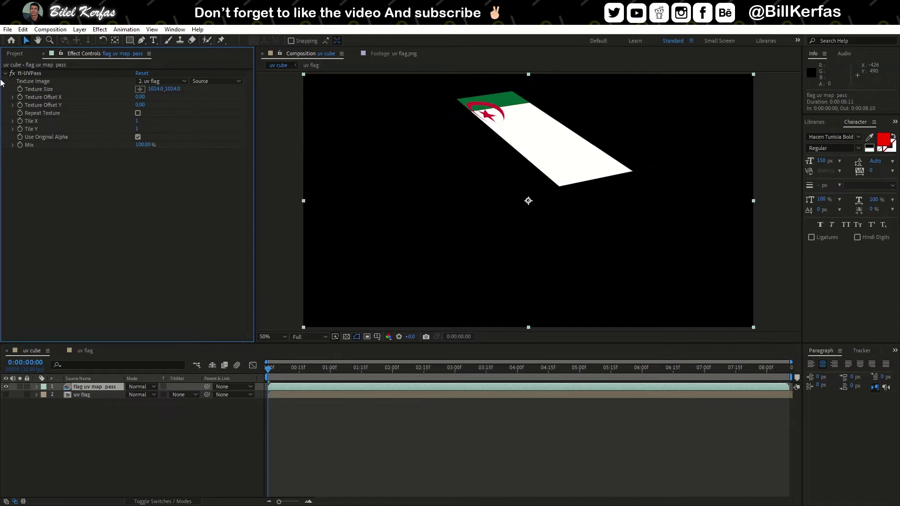
{"action": "left_click", "coordinate": [10, 57]}
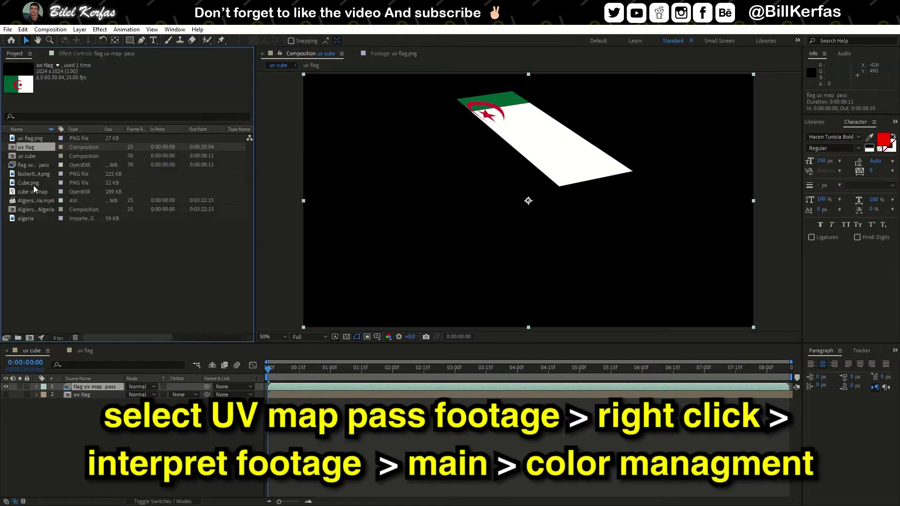
{"action": "left_click", "coordinate": [28, 165]}
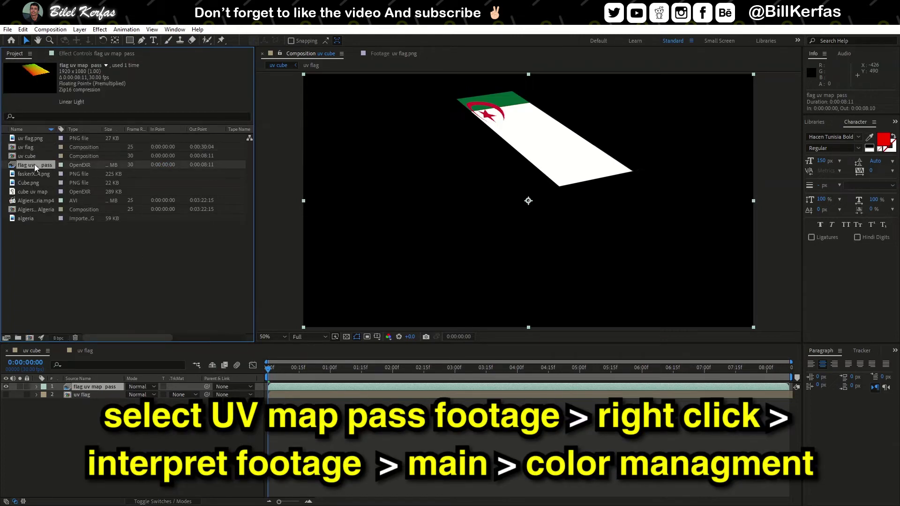
Step: Enable Preserve RGB in the flag uv map pass Interpret Footage colour settings
{"action": "right_click", "coordinate": [34, 164]}
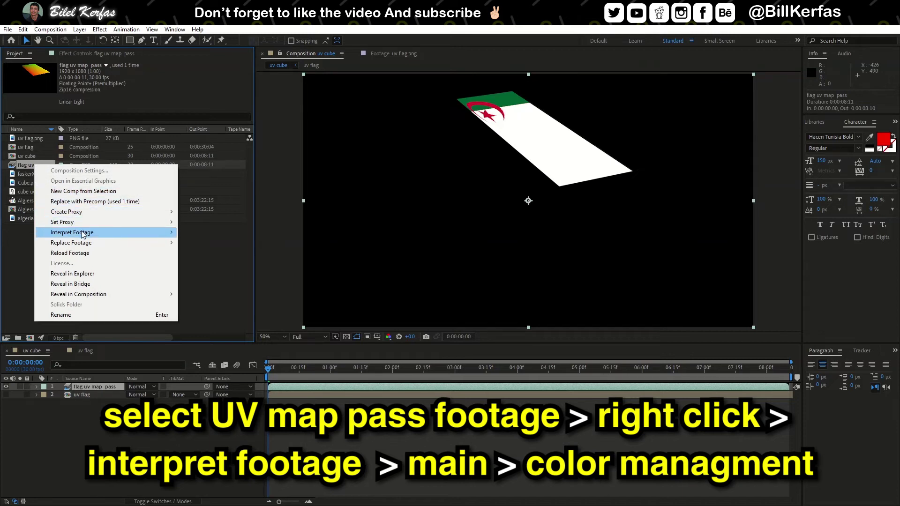
{"action": "mouse_move", "coordinate": [72, 232]}
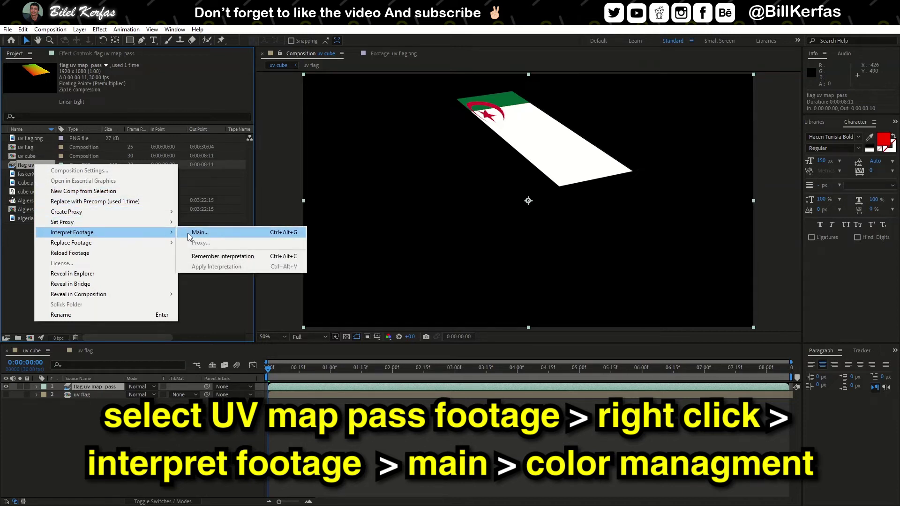
{"action": "left_click", "coordinate": [188, 232]}
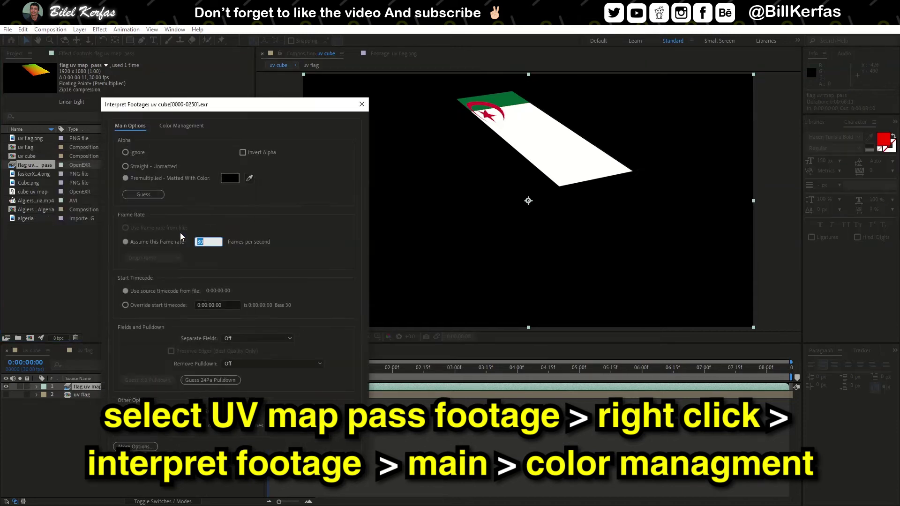
{"action": "left_click", "coordinate": [174, 126]}
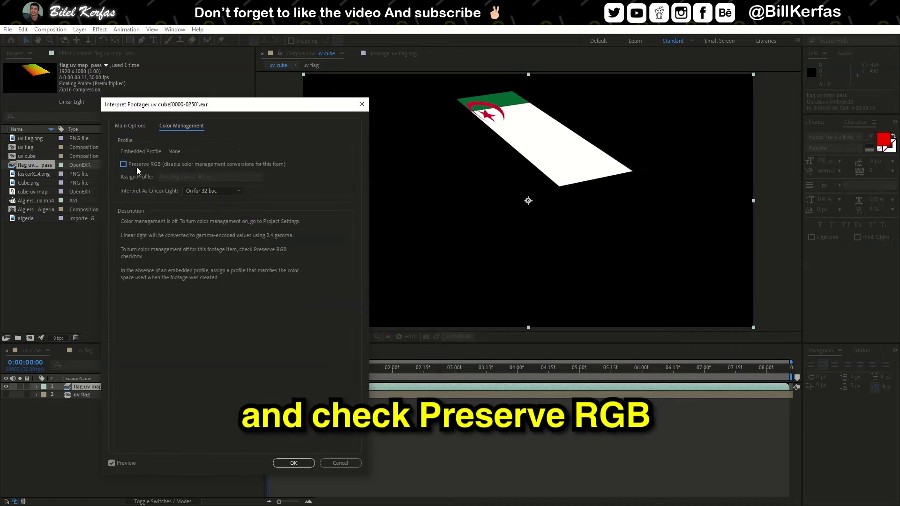
{"action": "left_click", "coordinate": [136, 166]}
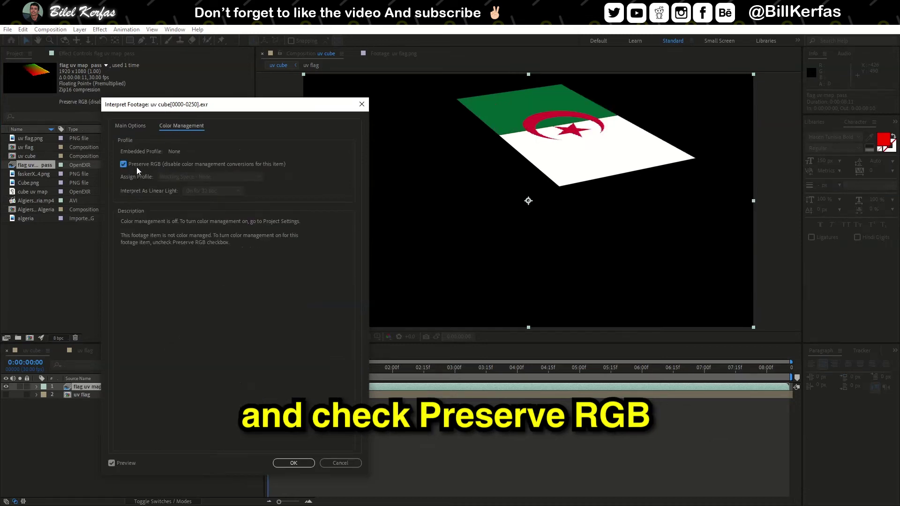
{"action": "left_click", "coordinate": [289, 463]}
{"action": "left_click_drag", "start_coordinate": [270, 367], "coordinate": [364, 378]}
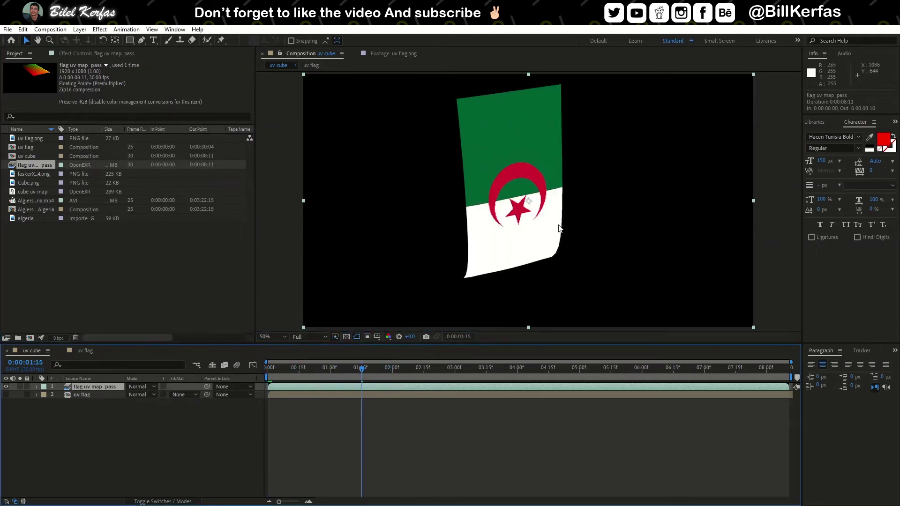
{"action": "scroll", "coordinate": [555, 225], "scroll_direction": "up", "scroll_amount": 2}
{"action": "scroll", "coordinate": [527, 204], "scroll_direction": "up", "scroll_amount": 2}
{"action": "scroll", "coordinate": [454, 219], "scroll_direction": "up", "scroll_amount": 2}
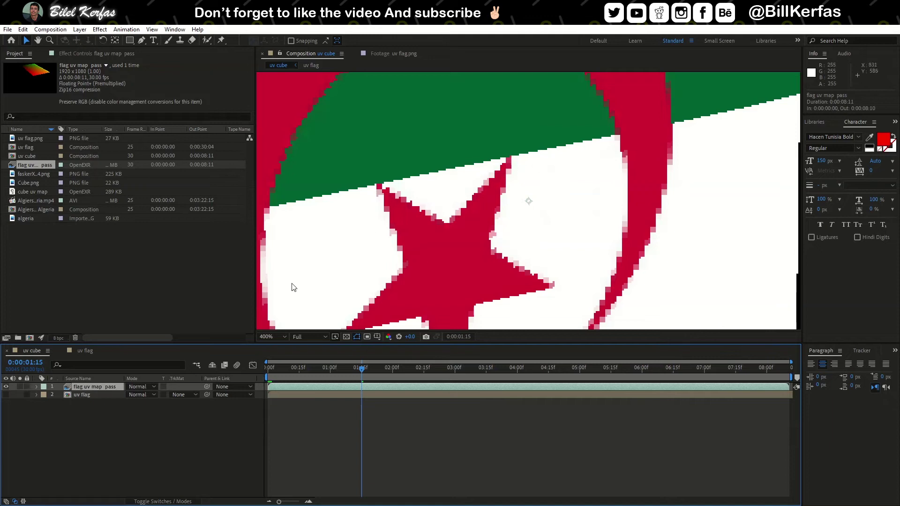
Step: Change the project depth from 8 to 16 bits per channel and scrub to check
{"action": "left_click", "coordinate": [56, 340]}
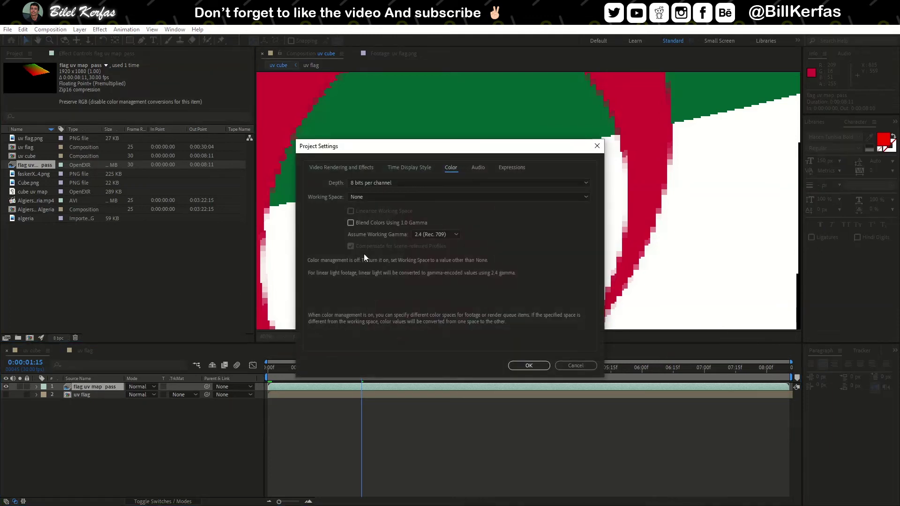
{"action": "left_click", "coordinate": [399, 182]}
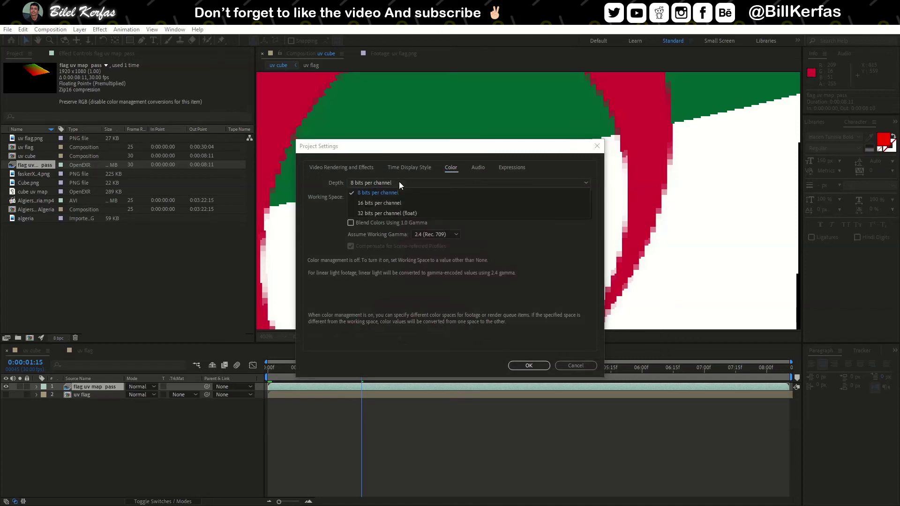
{"action": "left_click", "coordinate": [396, 205]}
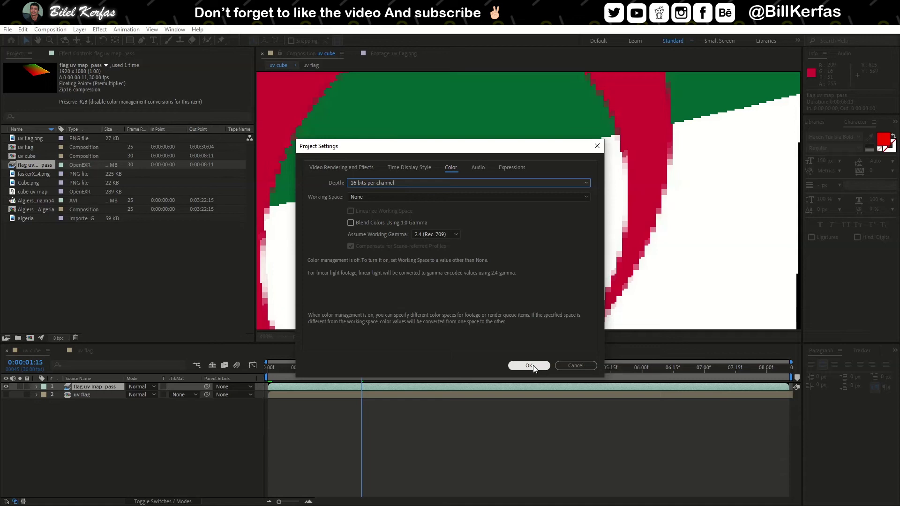
{"action": "left_click", "coordinate": [528, 366]}
{"action": "scroll", "coordinate": [536, 208], "scroll_direction": "down", "scroll_amount": 3}
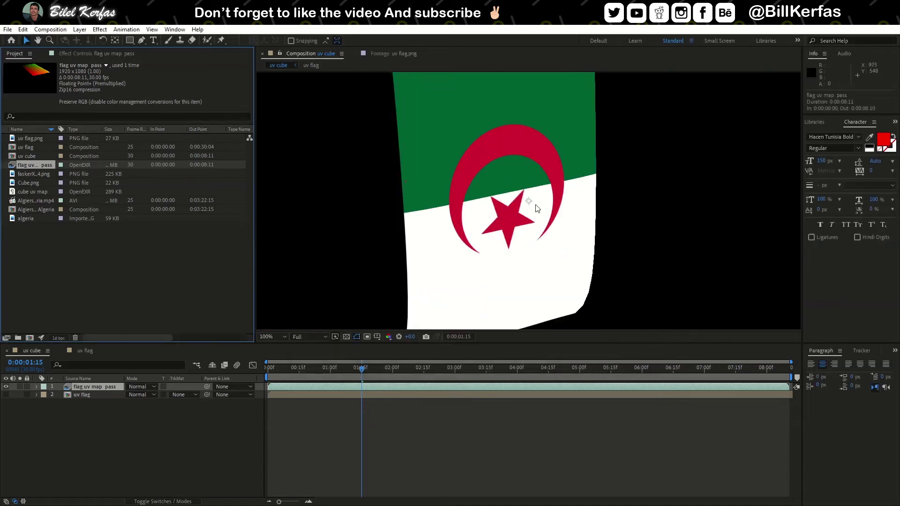
{"action": "scroll", "coordinate": [453, 306], "scroll_direction": "down", "scroll_amount": 2}
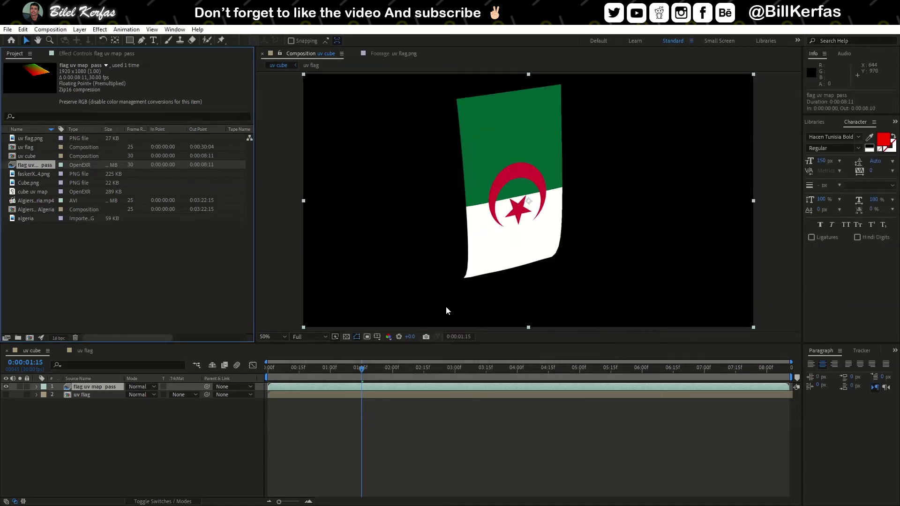
{"action": "mouse_move", "coordinate": [365, 369]}
{"action": "left_mouse_down"}
{"action": "mouse_move", "coordinate": [389, 367]}
{"action": "mouse_move", "coordinate": [325, 369]}
{"action": "left_mouse_up"}
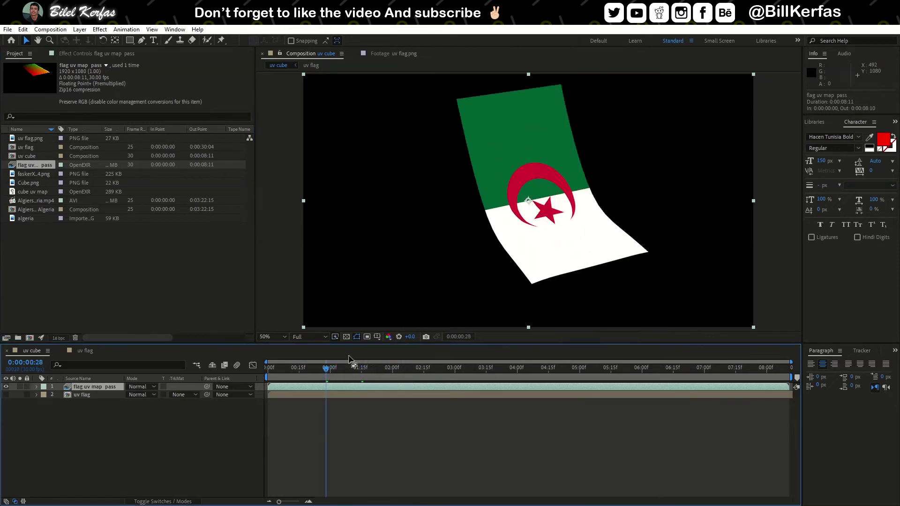
Step: Add faskerX emo4.png to uv flag, shrunk and moved over the lower flag area
{"action": "left_click", "coordinate": [85, 350]}
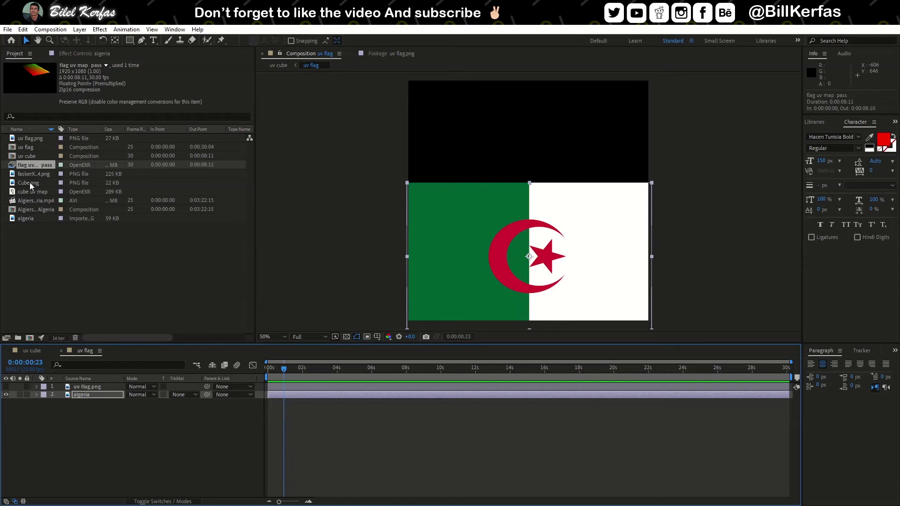
{"action": "left_click_drag", "start_coordinate": [35, 176], "coordinate": [75, 395]}
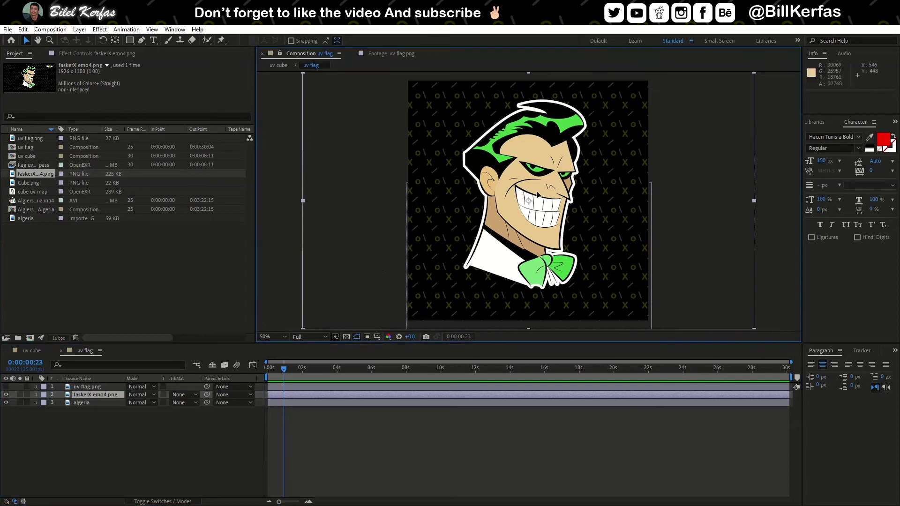
{"action": "mouse_move", "coordinate": [536, 204]}
{"action": "left_mouse_down"}
{"action": "mouse_move", "coordinate": [535, 301]}
{"action": "mouse_move", "coordinate": [533, 284]}
{"action": "left_mouse_up"}
{"action": "mouse_move", "coordinate": [299, 152]}
{"action": "left_mouse_down"}
{"action": "mouse_move", "coordinate": [431, 203]}
{"action": "mouse_move", "coordinate": [391, 186]}
{"action": "left_mouse_up"}
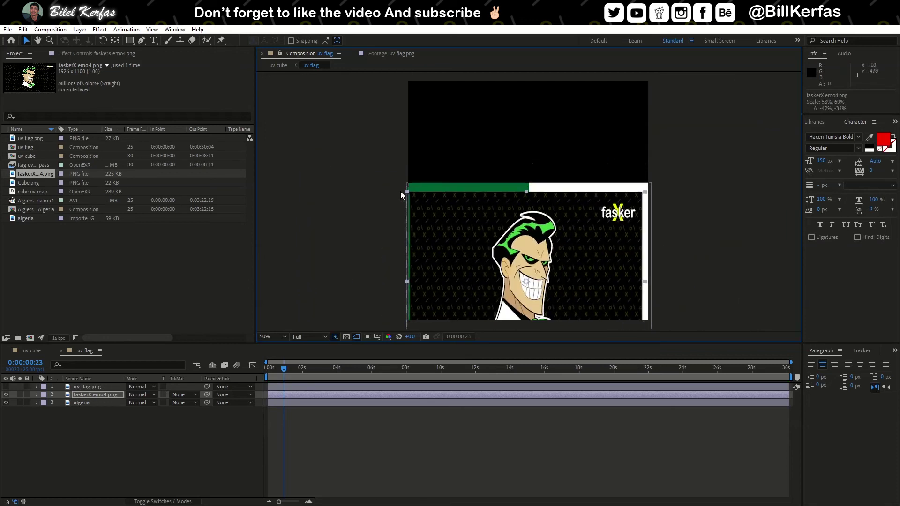
{"action": "left_click_drag", "start_coordinate": [477, 234], "coordinate": [469, 226]}
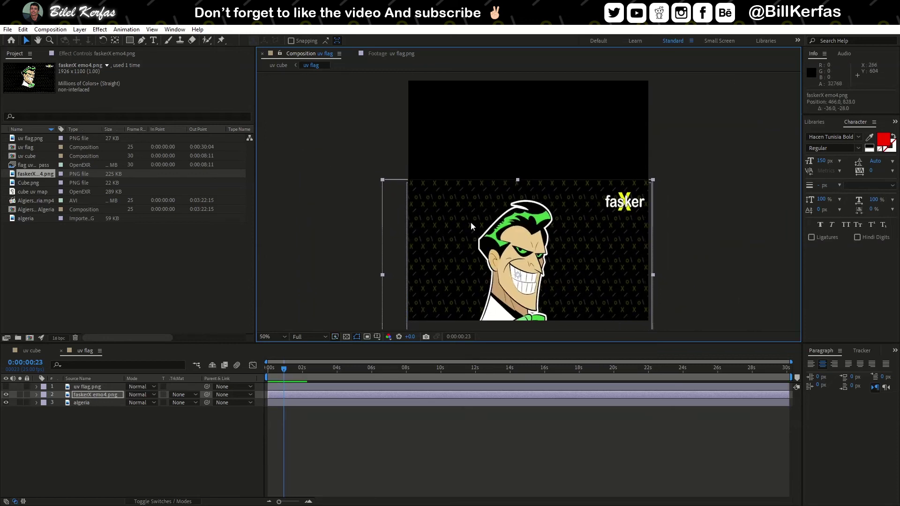
Step: Preview the mapped joker image in uv cube, then hide the algeria layer
{"action": "left_click", "coordinate": [32, 350]}
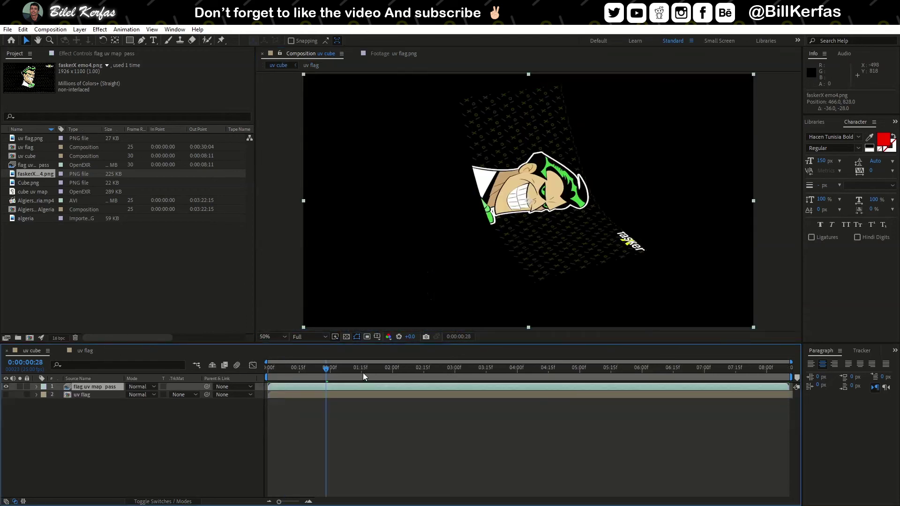
{"action": "left_click", "coordinate": [301, 369]}
{"action": "mouse_move", "coordinate": [301, 370]}
{"action": "left_mouse_down"}
{"action": "mouse_move", "coordinate": [387, 368]}
{"action": "mouse_move", "coordinate": [325, 369]}
{"action": "left_mouse_up"}
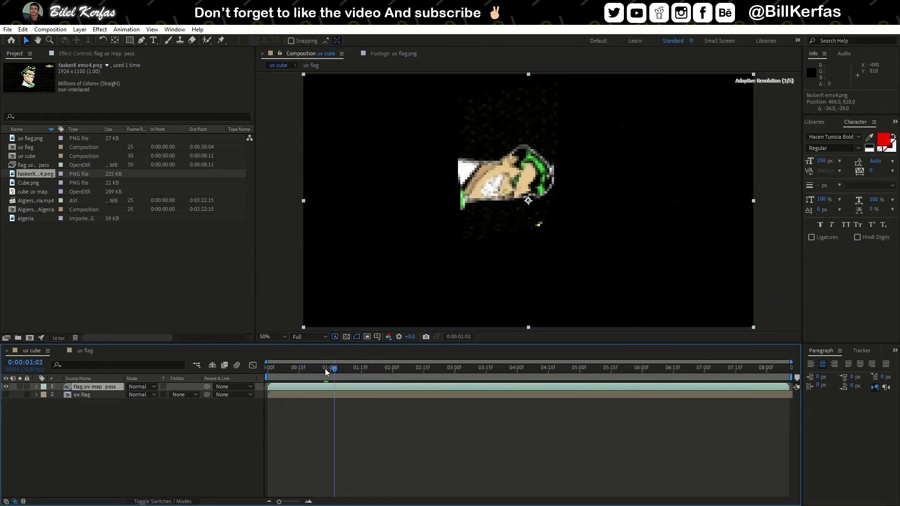
{"action": "left_click", "coordinate": [88, 350]}
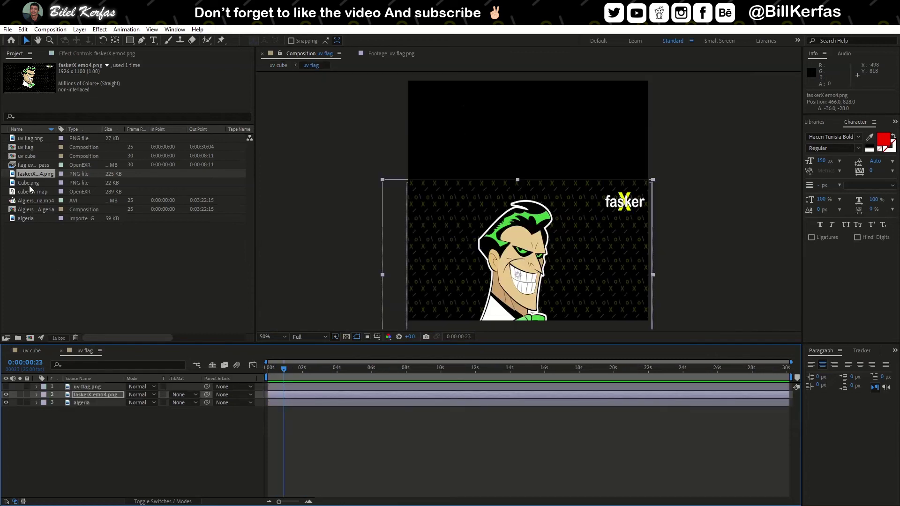
{"action": "left_click", "coordinate": [6, 402]}
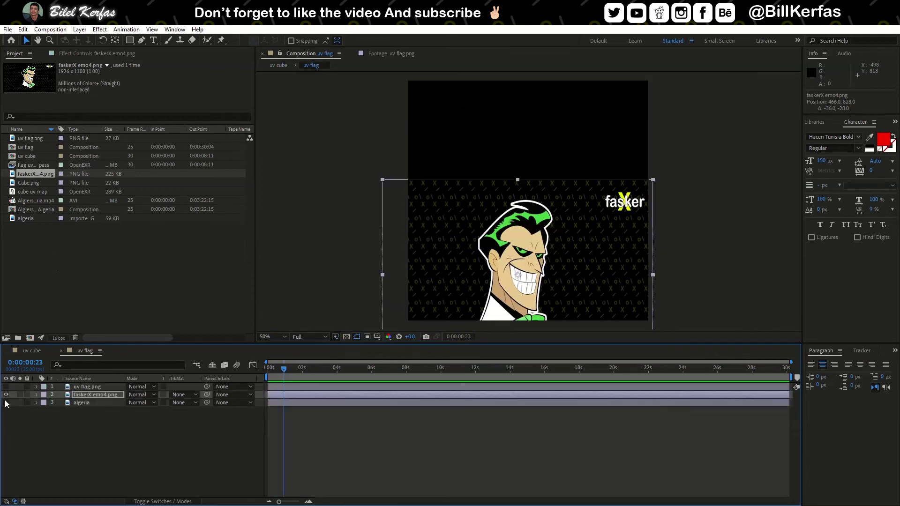
Step: Delete the faskerX joker layer and add the Algiers By Drone video to uv flag
{"action": "key", "text": "Delete"}
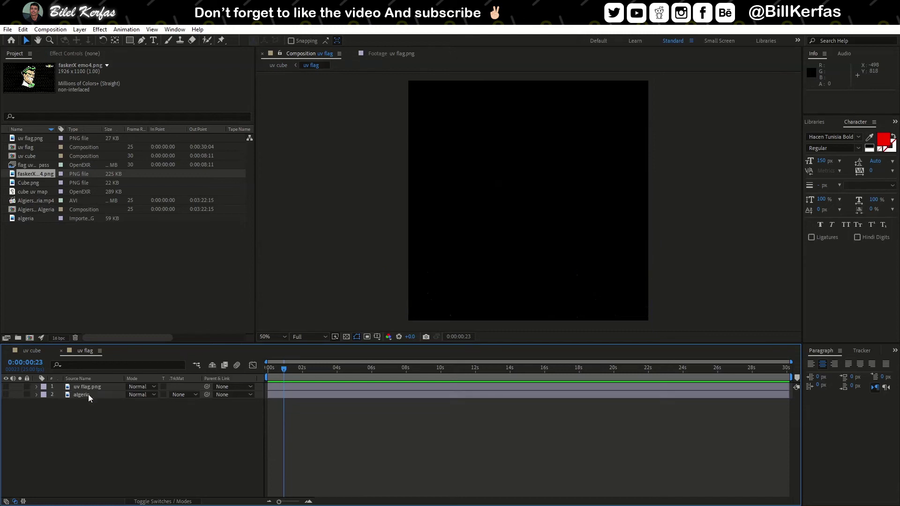
{"action": "left_click", "coordinate": [5, 386]}
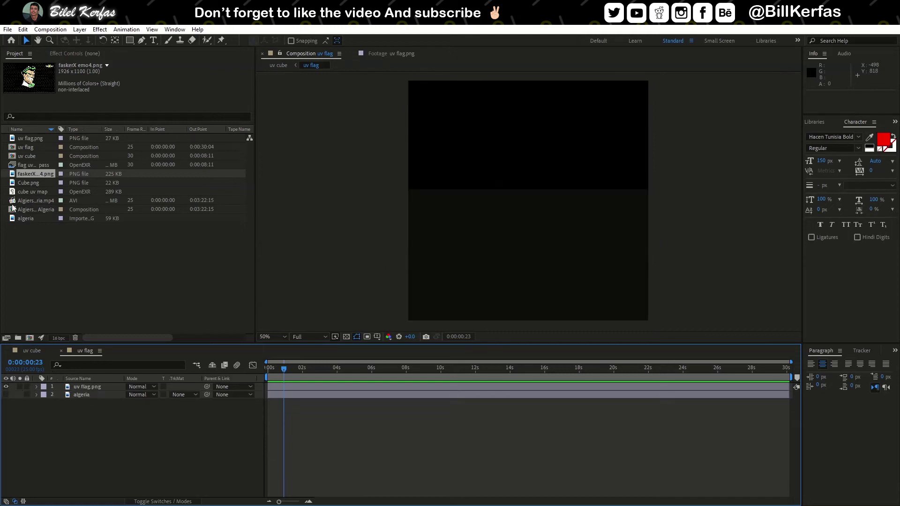
{"action": "left_click", "coordinate": [31, 201]}
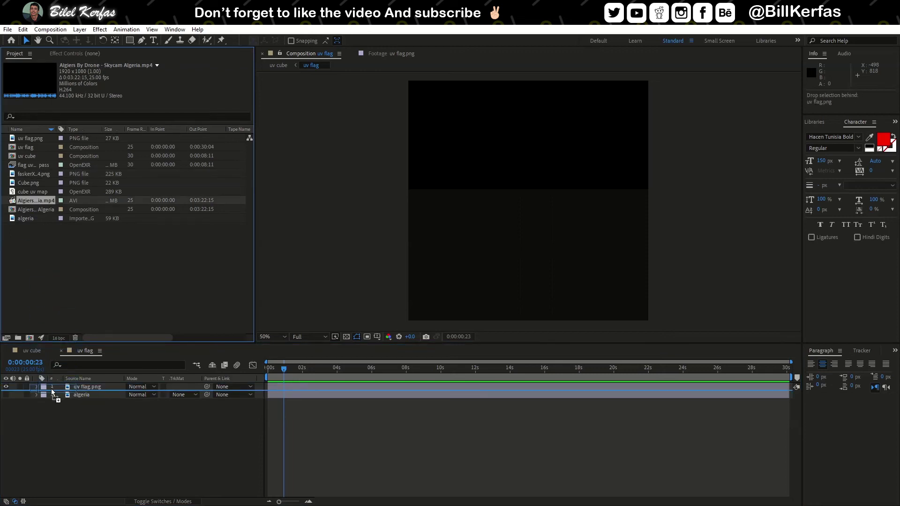
{"action": "left_click_drag", "start_coordinate": [31, 200], "coordinate": [50, 391]}
{"action": "left_click", "coordinate": [6, 396]}
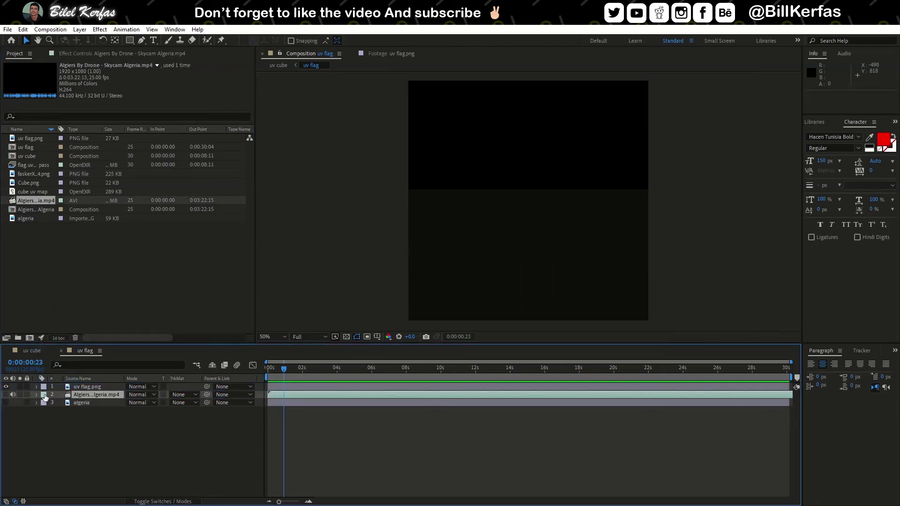
{"action": "left_click", "coordinate": [6, 395]}
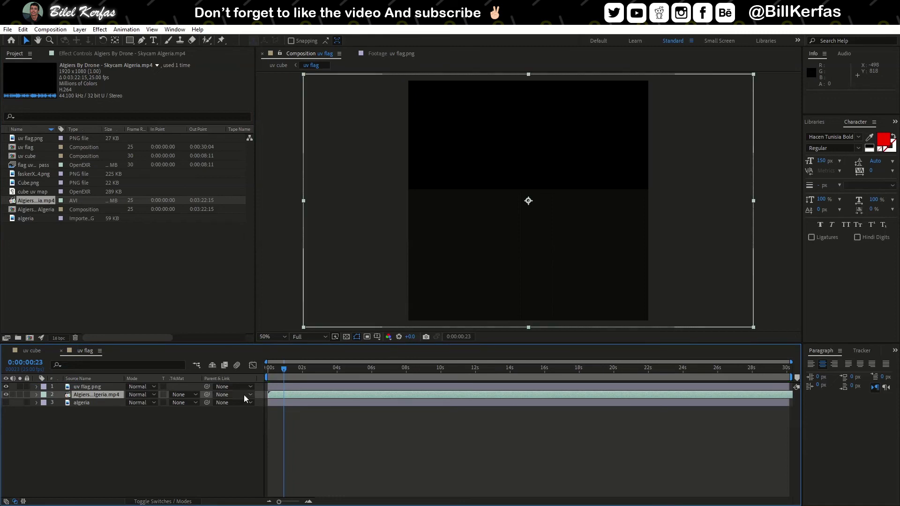
Step: Move the drone video lower in uv flag and preview its mapping in uv cube
{"action": "left_click_drag", "start_coordinate": [307, 368], "coordinate": [368, 367]}
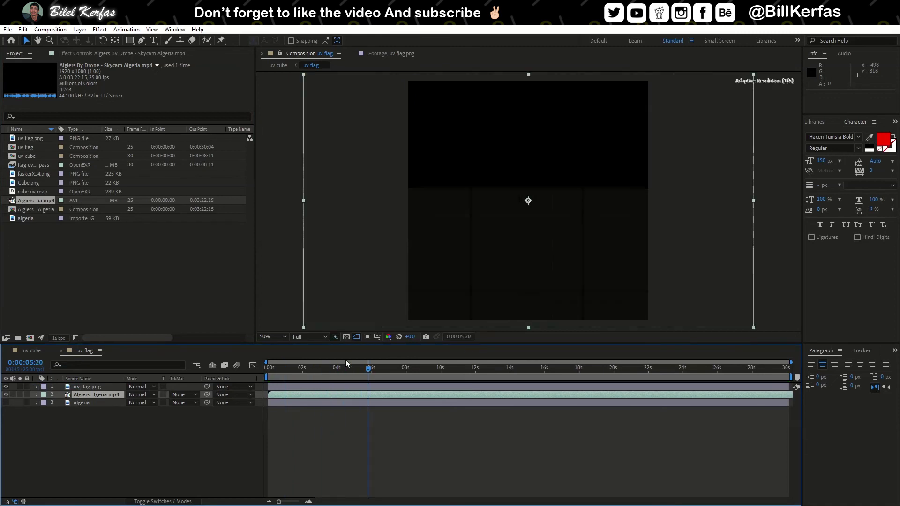
{"action": "key", "text": "comma"}
{"action": "left_click_drag", "start_coordinate": [496, 199], "coordinate": [502, 226]}
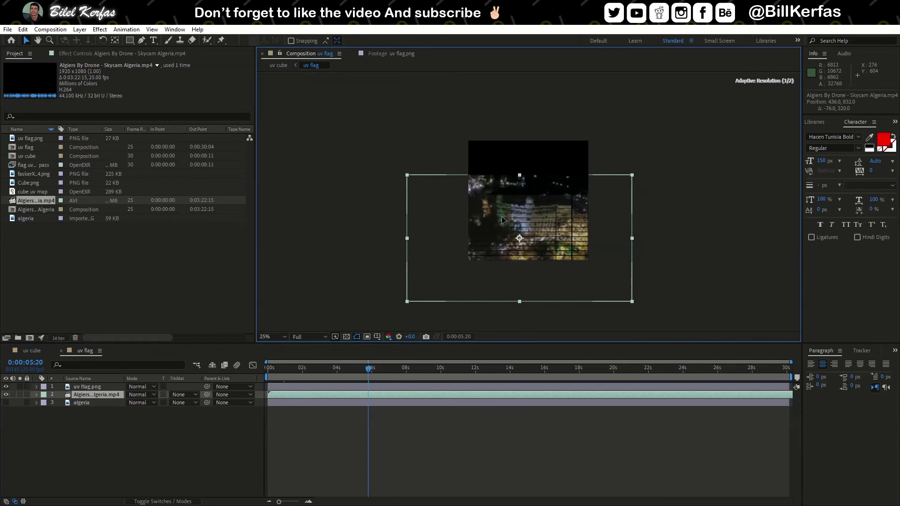
{"action": "left_click", "coordinate": [26, 352]}
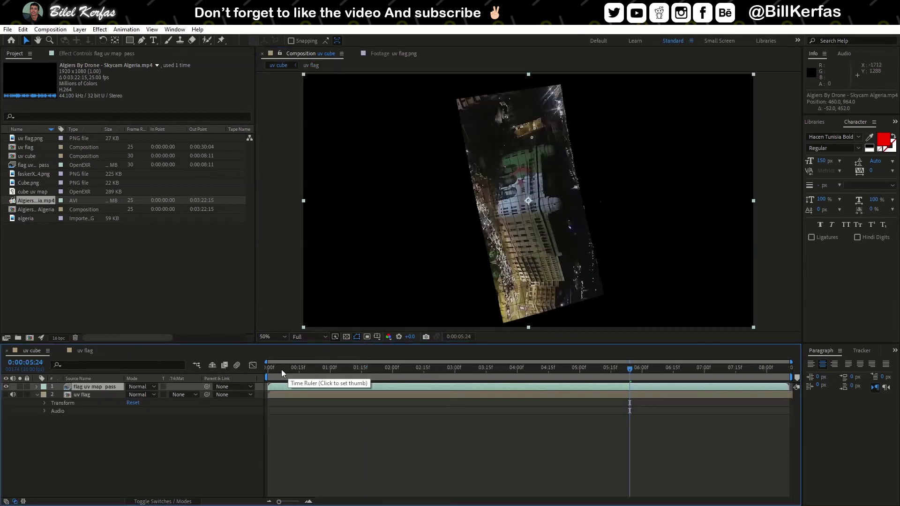
{"action": "left_click", "coordinate": [88, 351]}
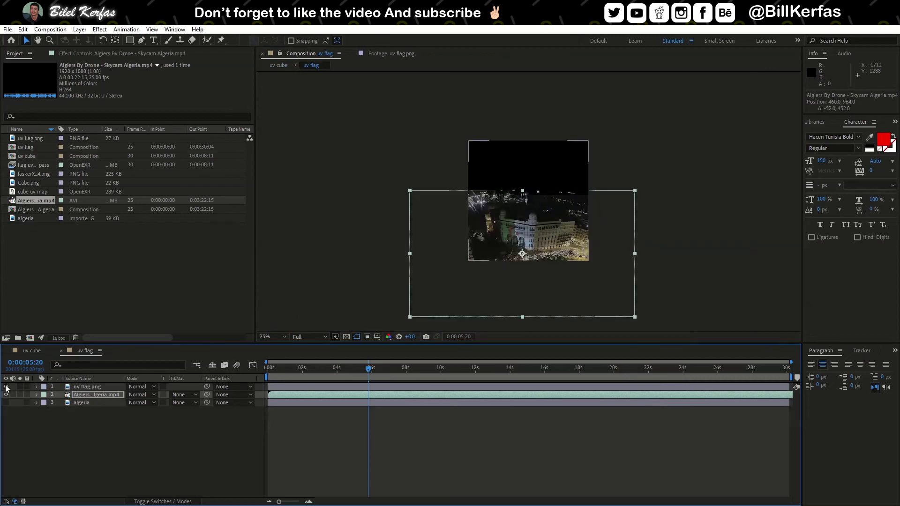
{"action": "left_click", "coordinate": [31, 350]}
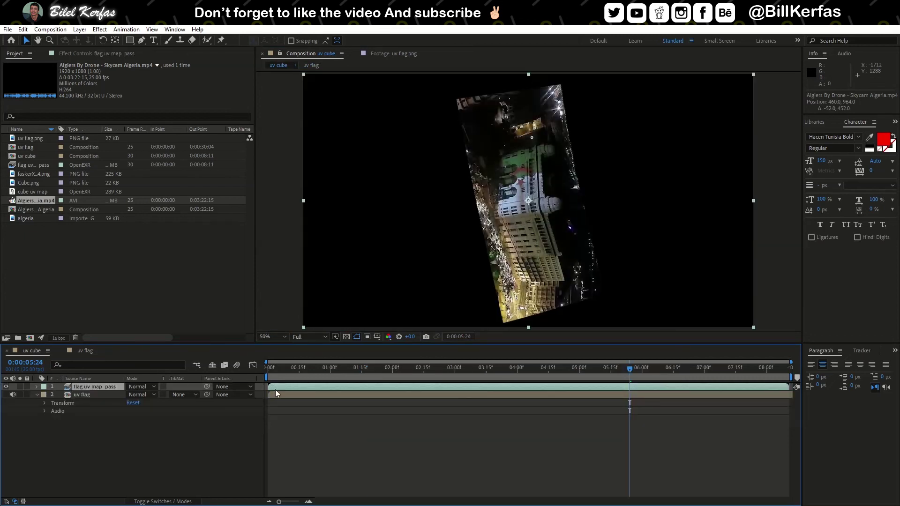
{"action": "left_click_drag", "start_coordinate": [279, 369], "coordinate": [308, 366]}
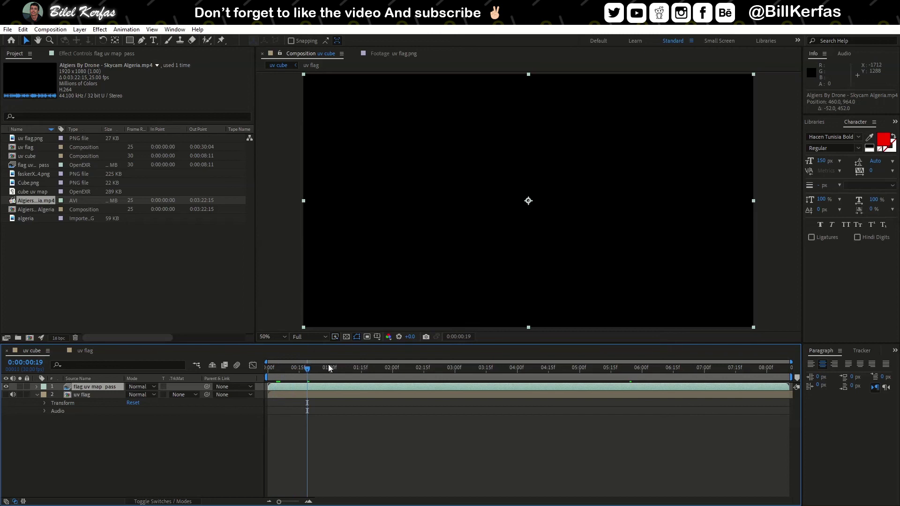
{"action": "left_click_drag", "start_coordinate": [306, 367], "coordinate": [382, 368]}
{"action": "key", "text": "comma"}
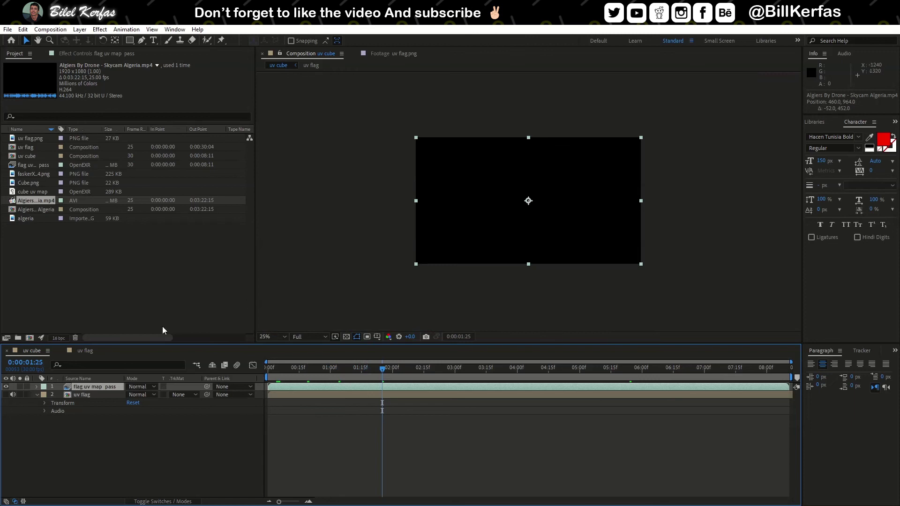
Step: Slide the drone video's layer bar in time and preview the mapping at frame 25
{"action": "left_click", "coordinate": [85, 350]}
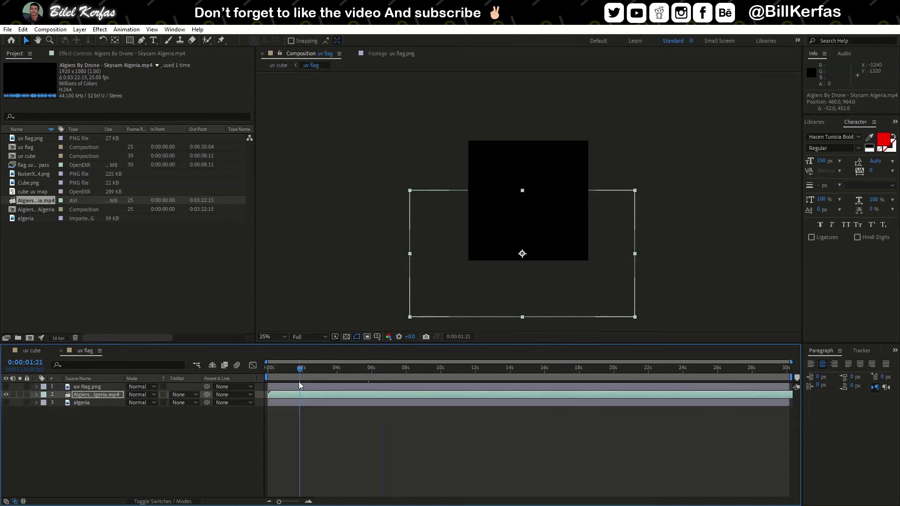
{"action": "mouse_move", "coordinate": [312, 394]}
{"action": "left_mouse_down"}
{"action": "mouse_move", "coordinate": [146, 397]}
{"action": "mouse_move", "coordinate": [232, 402]}
{"action": "left_mouse_up"}
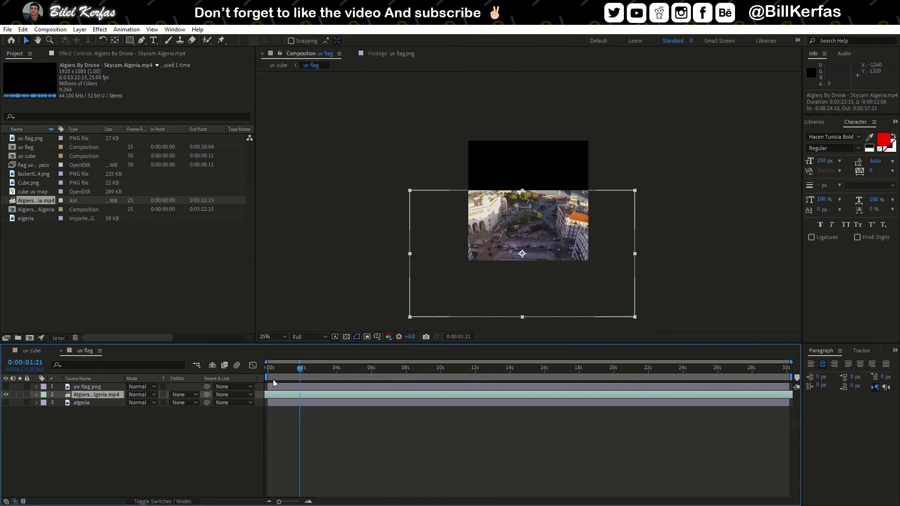
{"action": "left_click", "coordinate": [33, 349]}
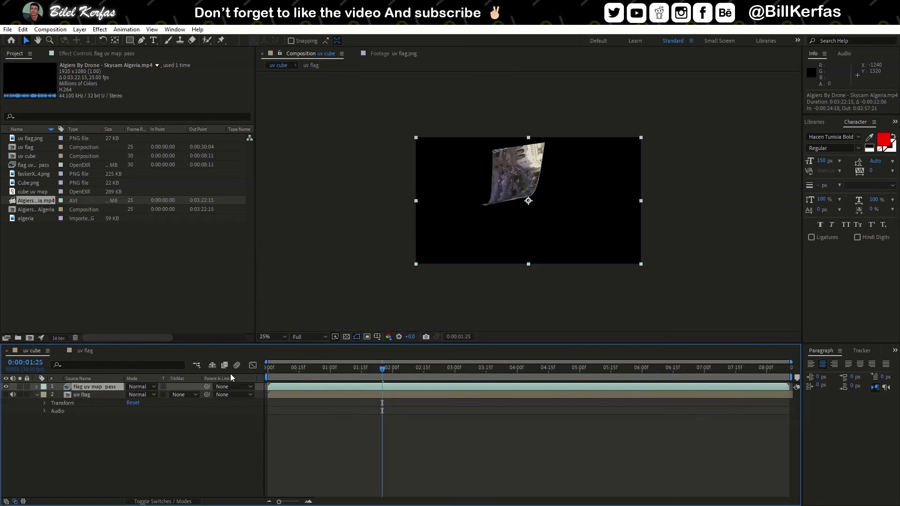
{"action": "left_click_drag", "start_coordinate": [381, 371], "coordinate": [276, 374]}
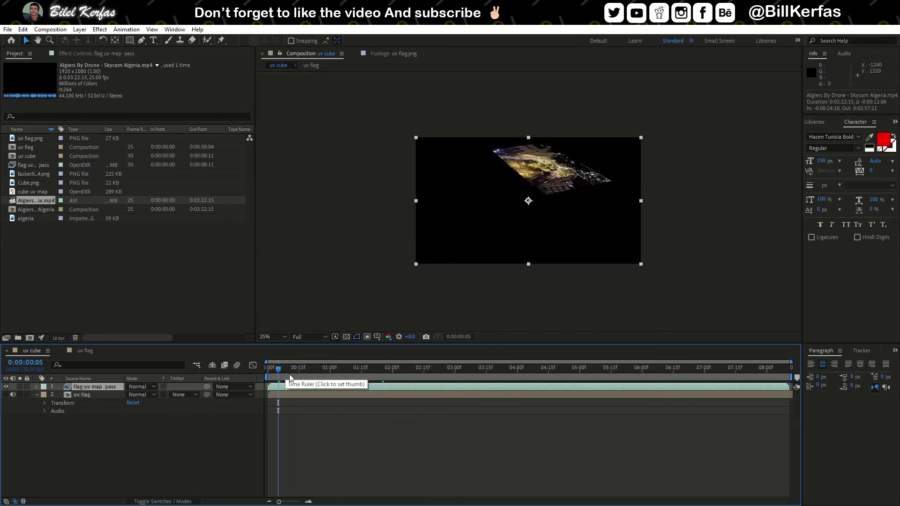
{"action": "left_click", "coordinate": [320, 373]}
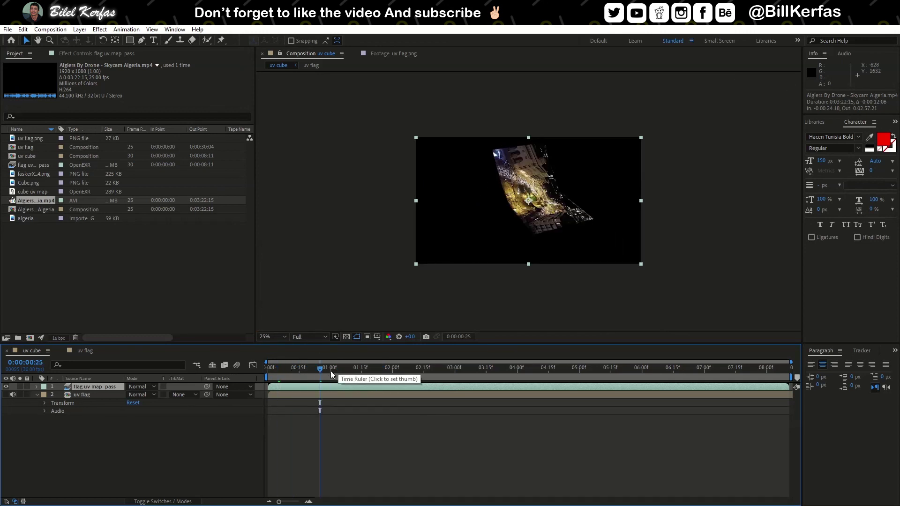